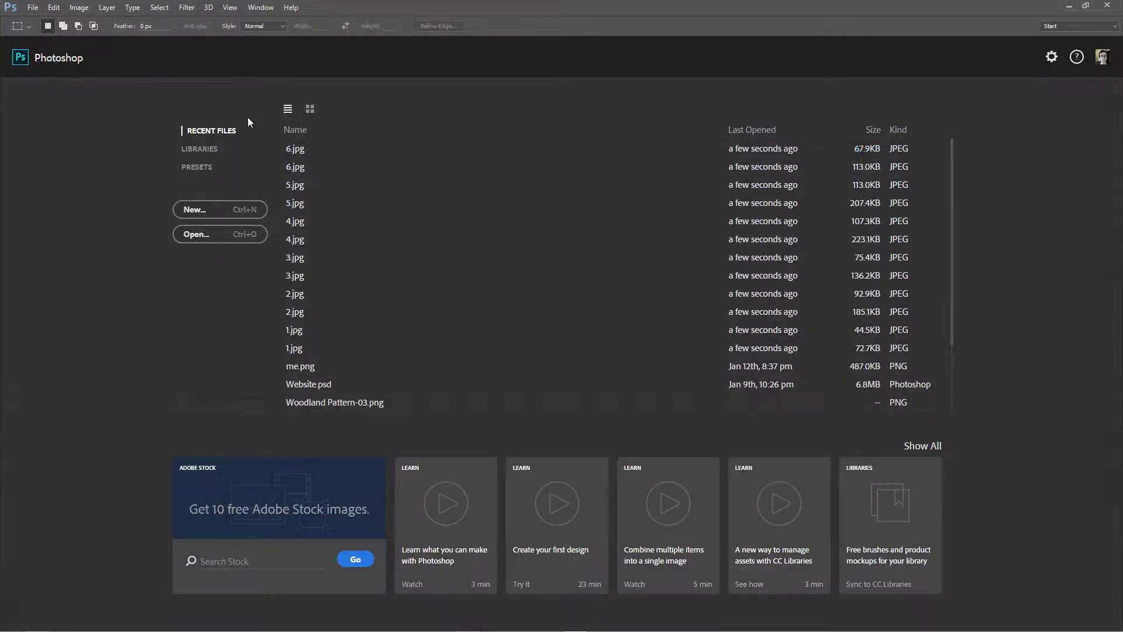
Step: Open photo 1.jpg from the Photography Portfolio images folder
left_click(200, 237)
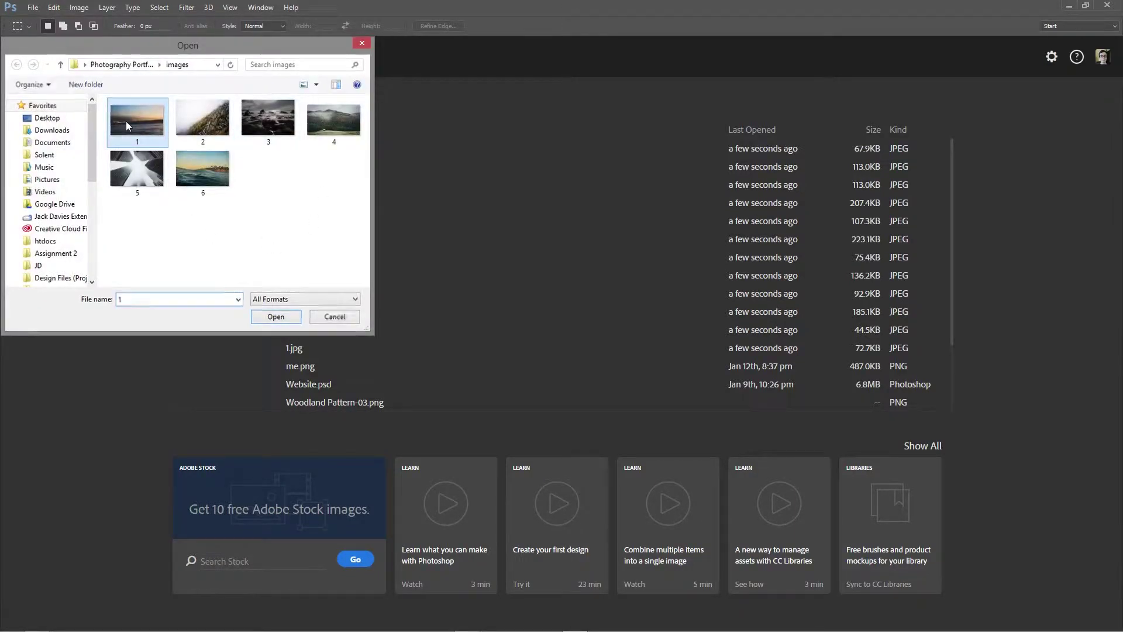
double_click(128, 126)
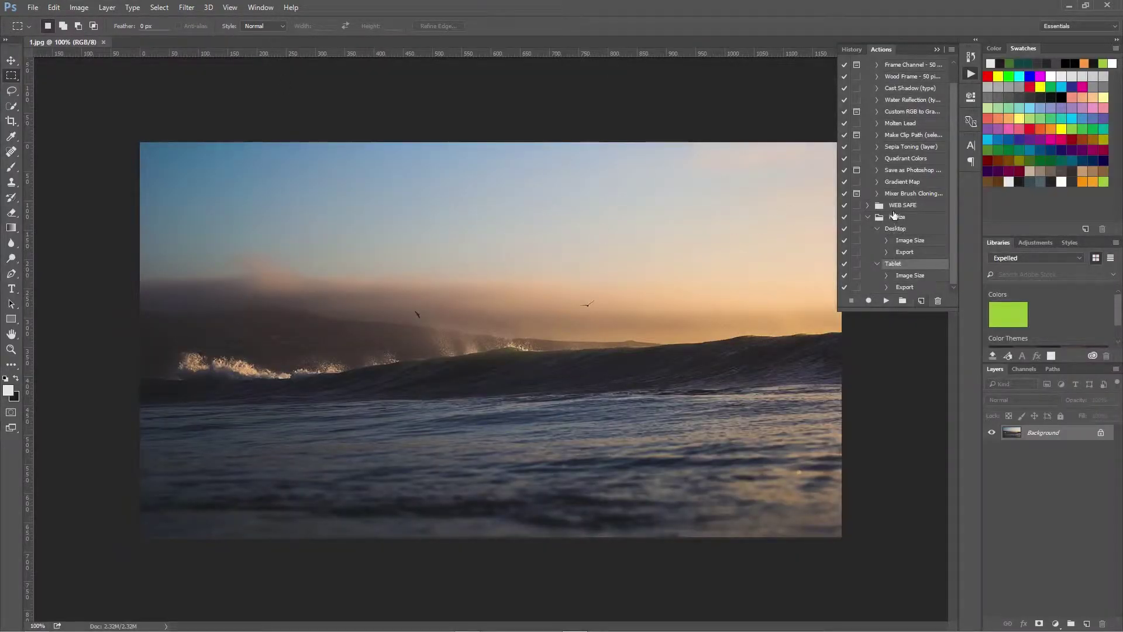
Step: Collapse the Resize action set and confirm the Actions panel is enabled under Window
left_click(868, 217)
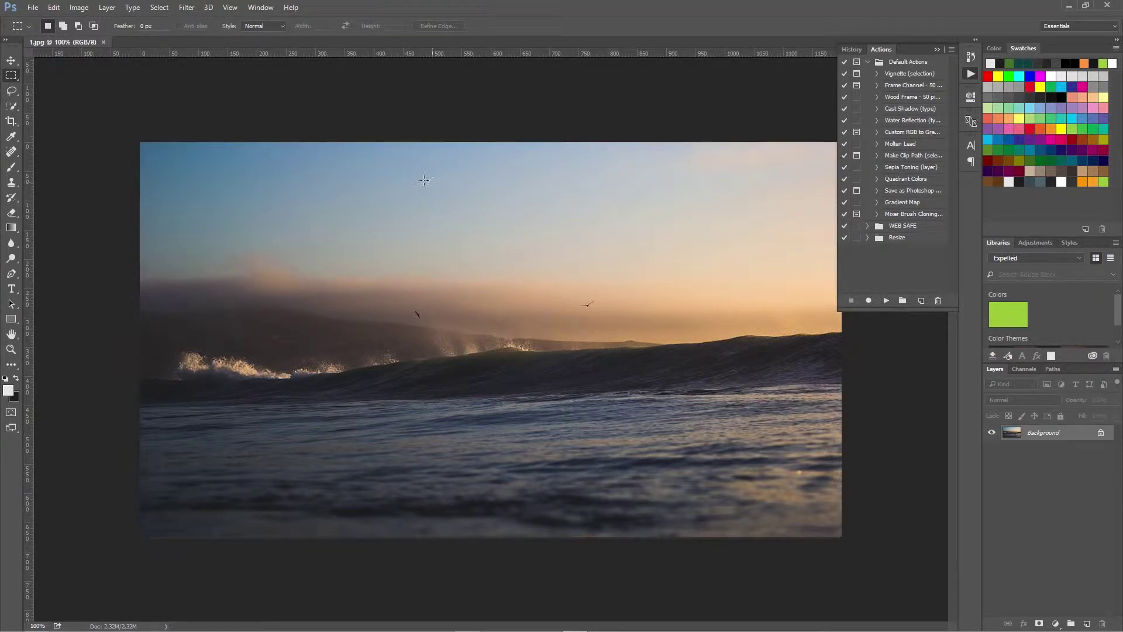
left_click(230, 7)
mouse_move(260, 7)
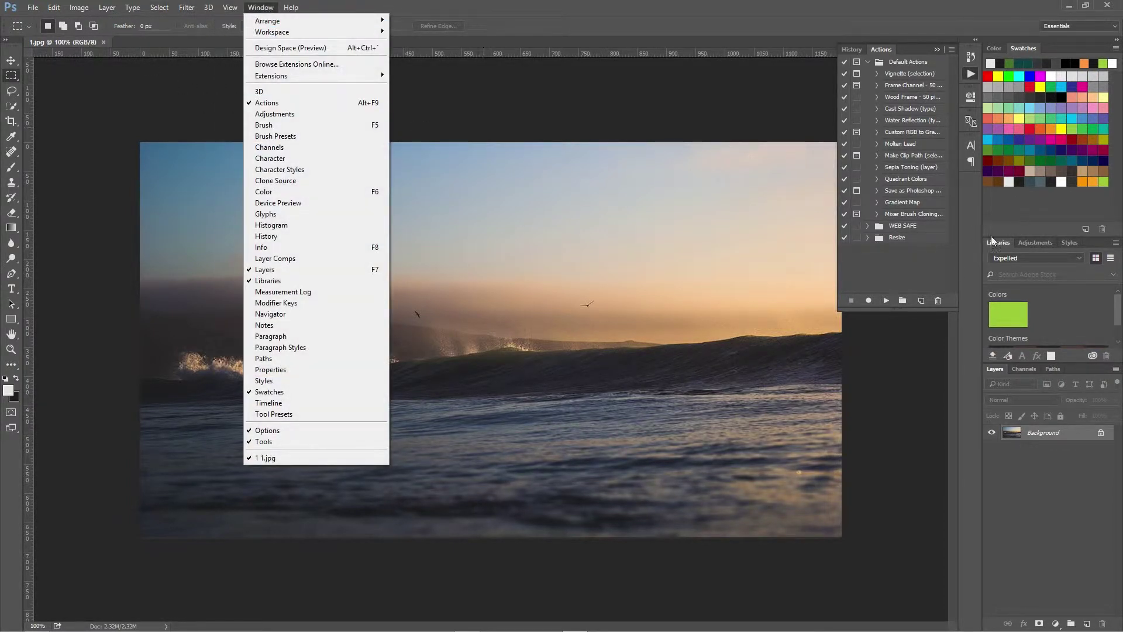
left_click(928, 275)
left_click(273, 7)
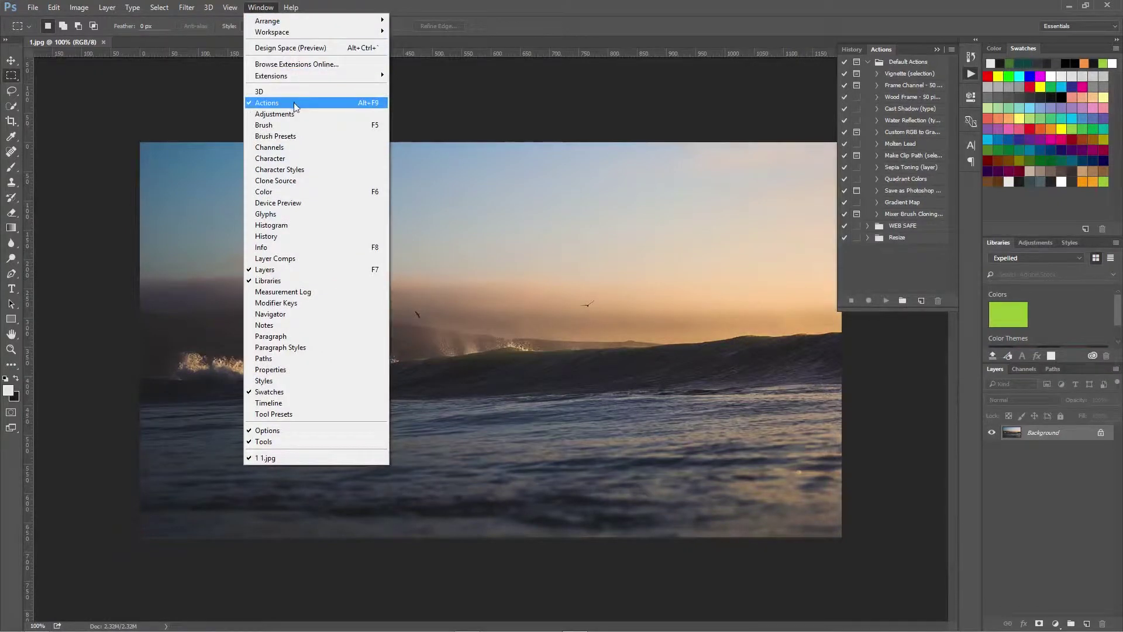
left_click(883, 282)
Step: Create a new action set named Responsive
left_click(903, 300)
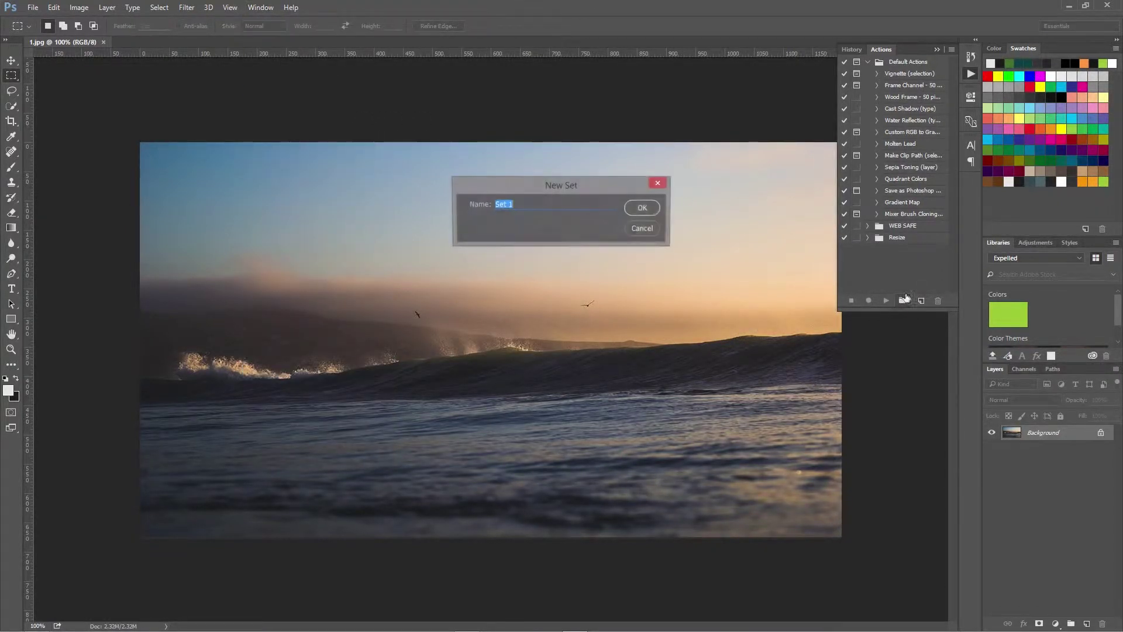
type("Respon")
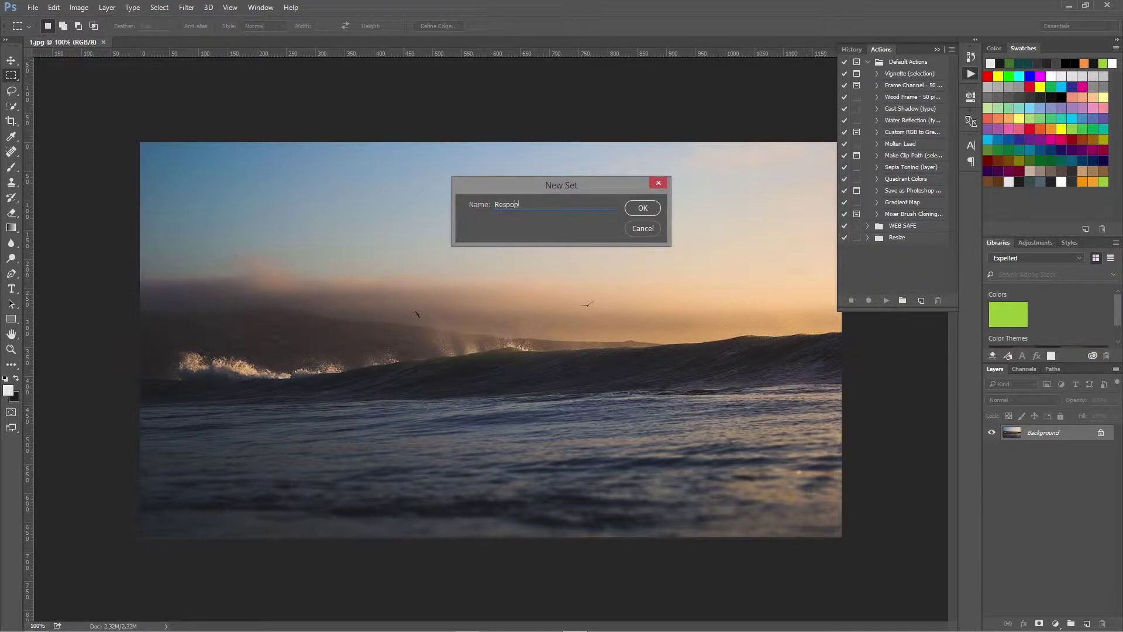
type("sive")
key("Return")
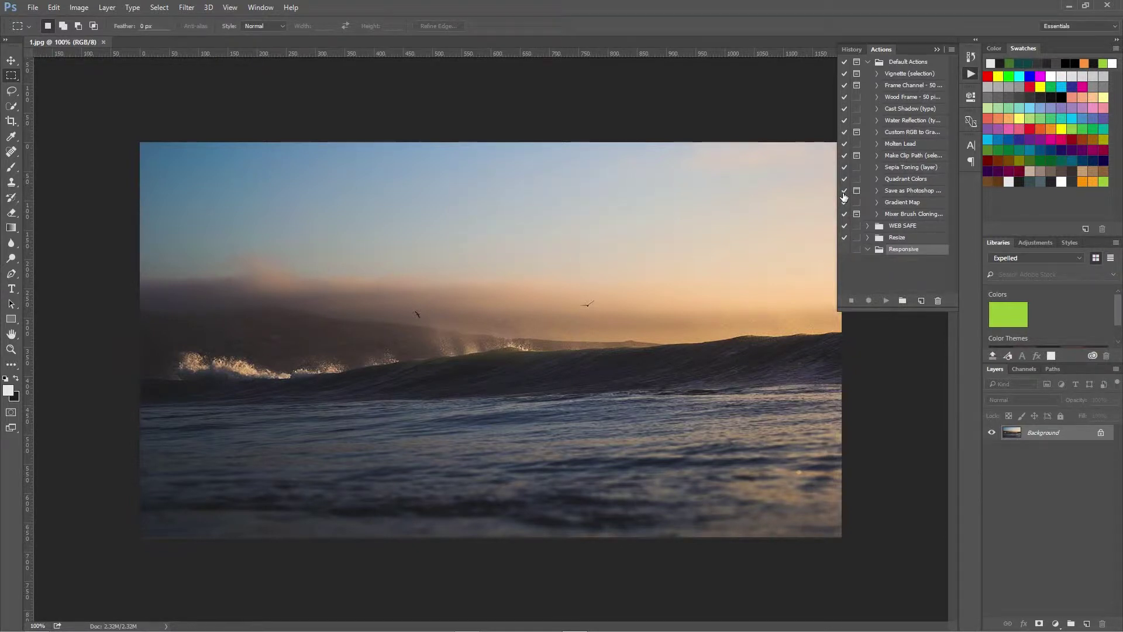
Step: Add a new action named Tablet to the Responsive set and start recording
left_click(921, 300)
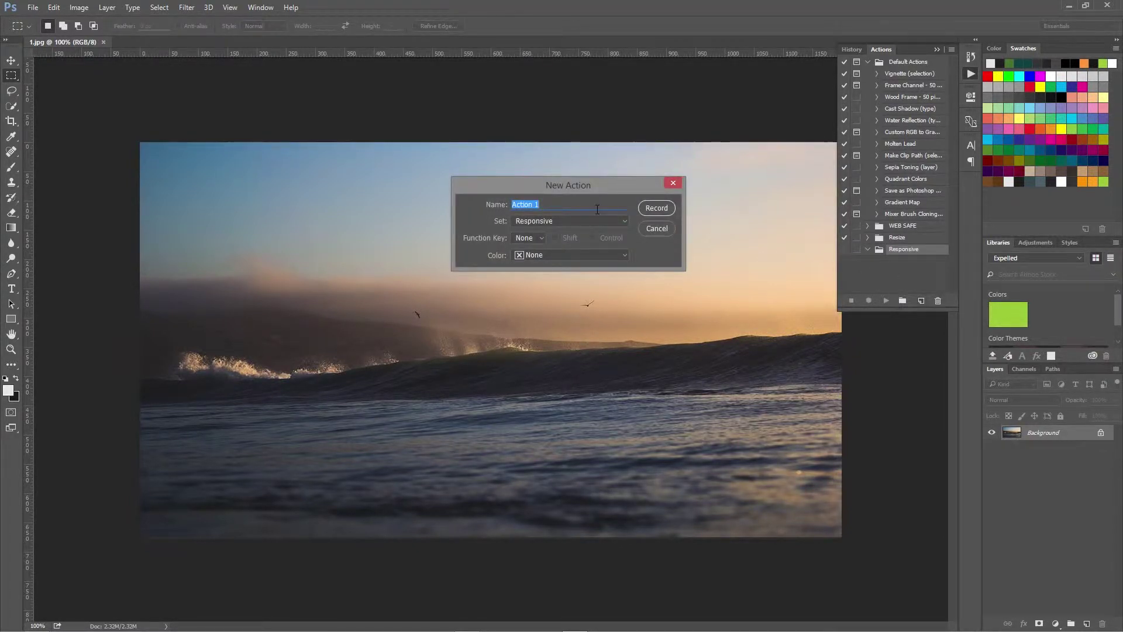
type("Tablet")
key("Return")
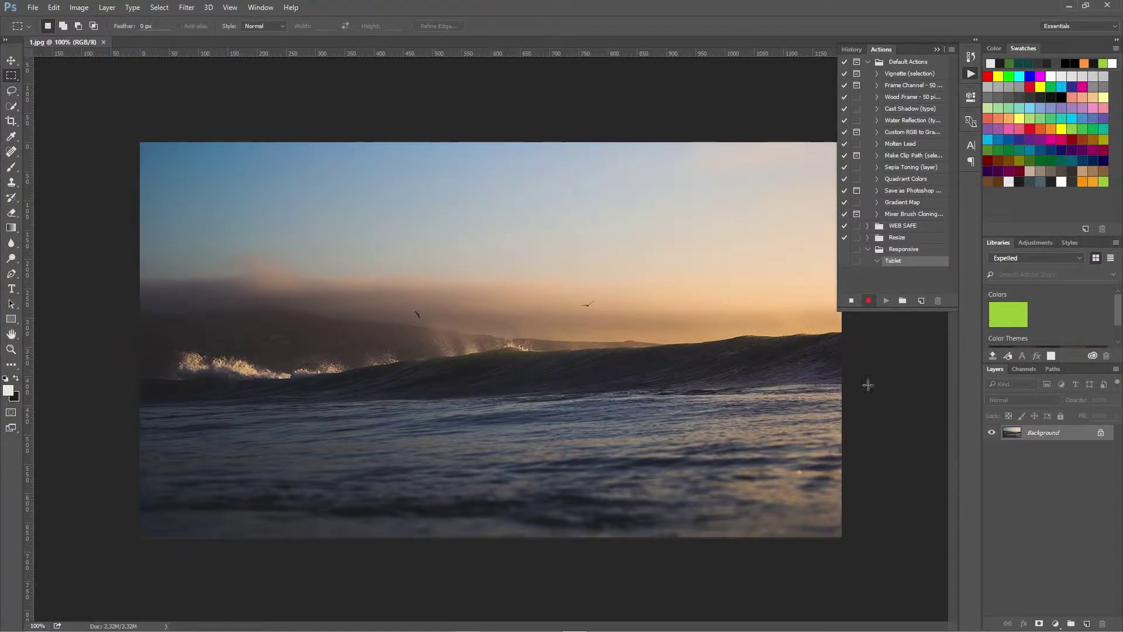
left_click(80, 7)
Step: Resize the photo to 768 px wide (768 × 432) in Image Size
left_click(114, 91)
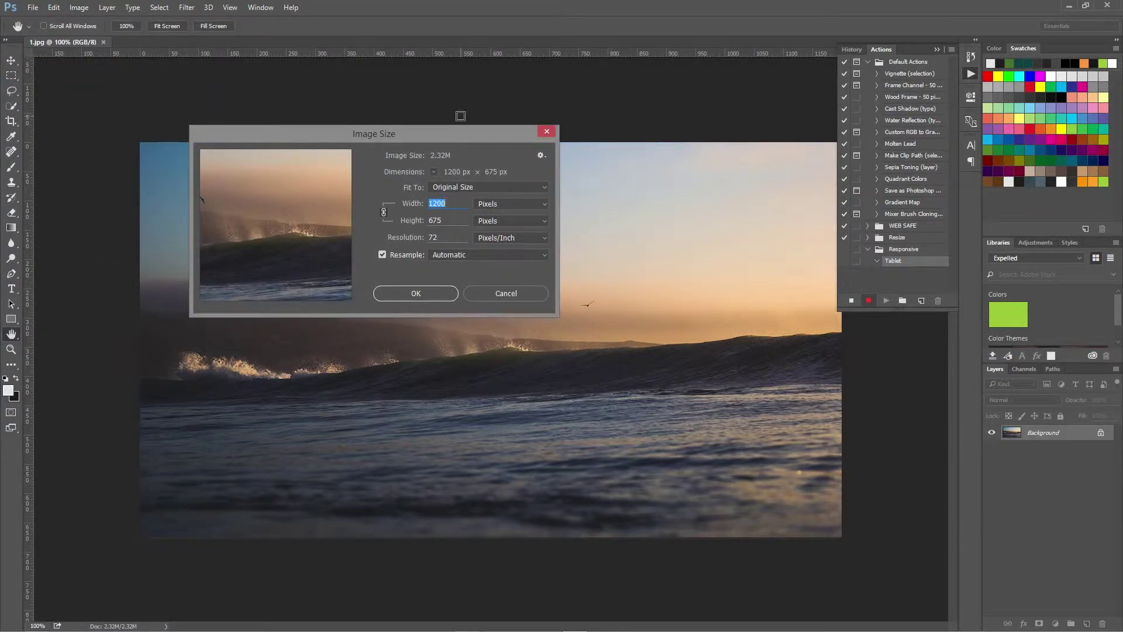
type("768")
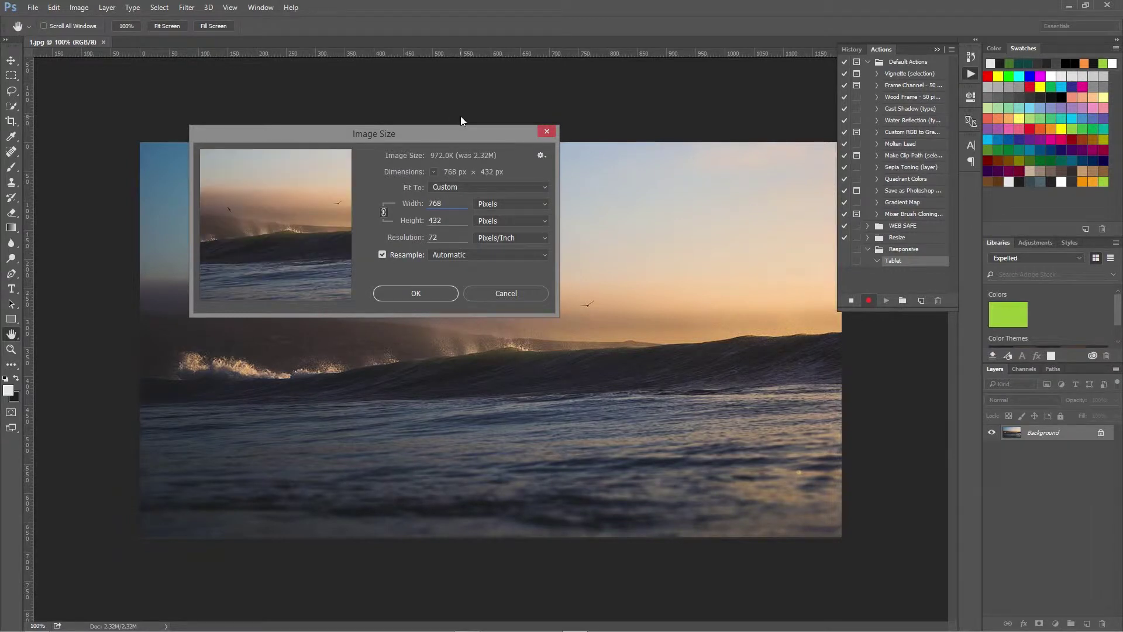
left_click(428, 297)
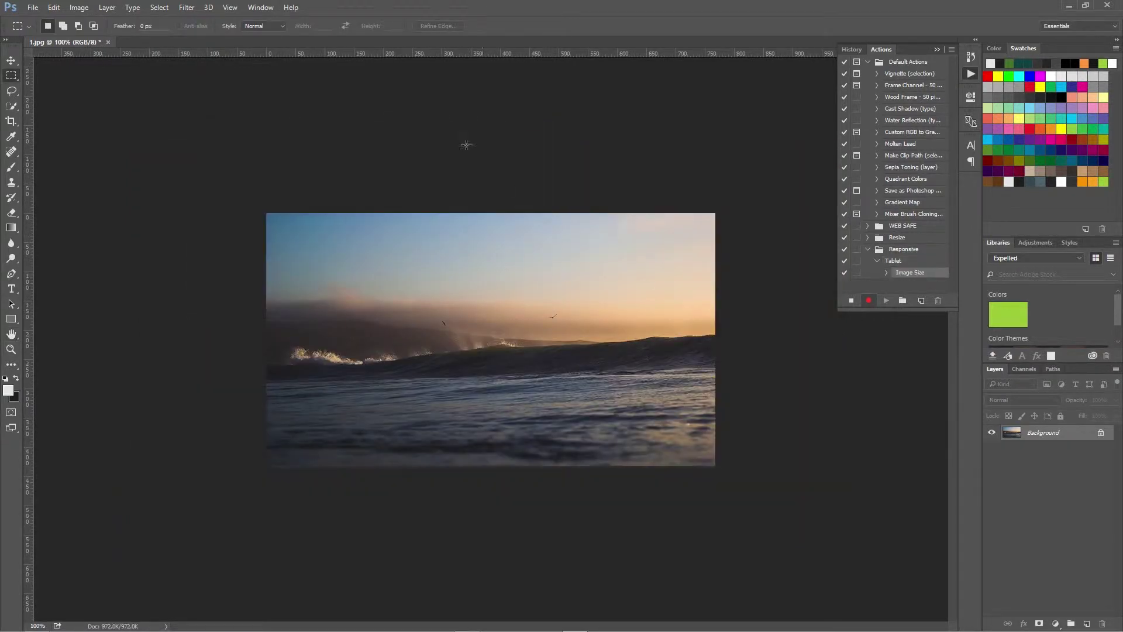
Step: Export the photo with Save for Web (Legacy) at JPEG quality High
left_click(34, 8)
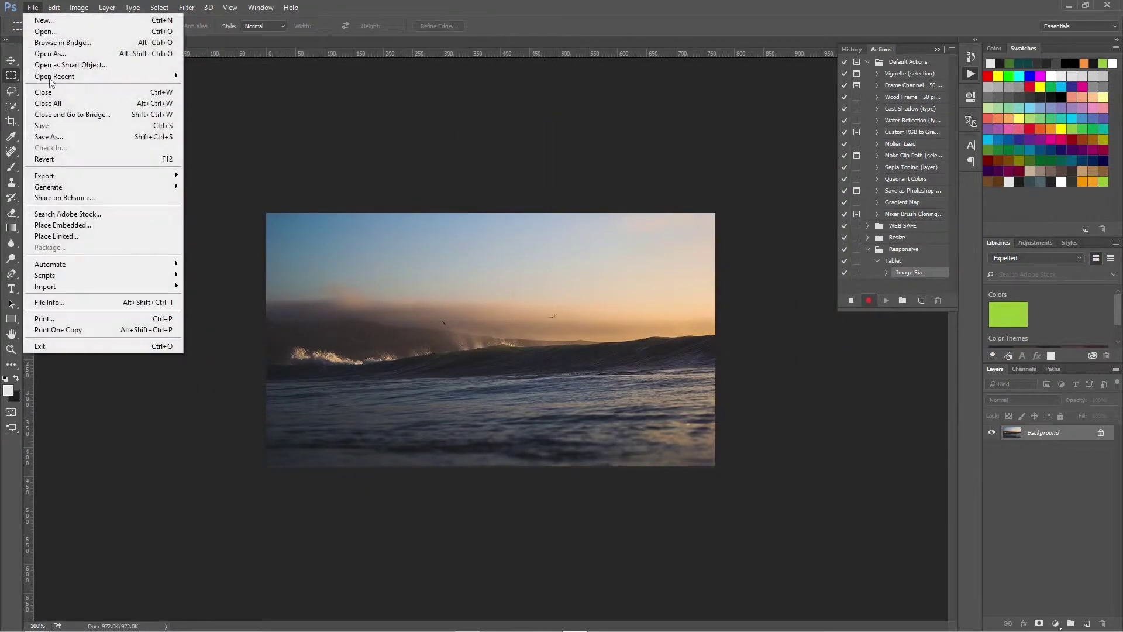
mouse_move(113, 178)
left_click(228, 219)
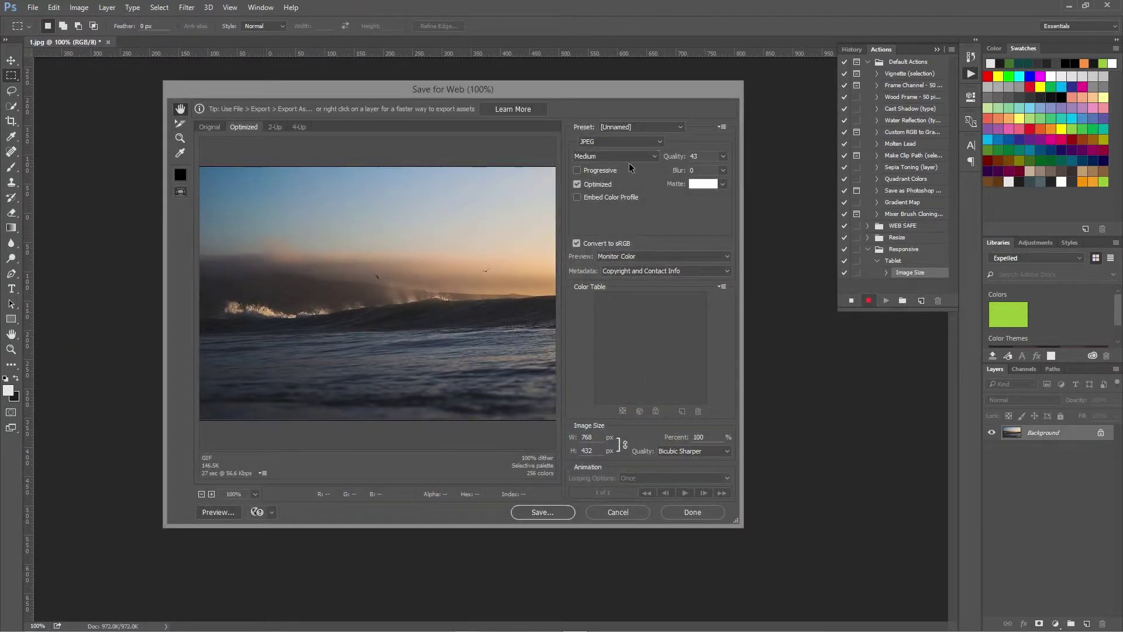
left_click(651, 158)
left_click(641, 185)
left_click(543, 513)
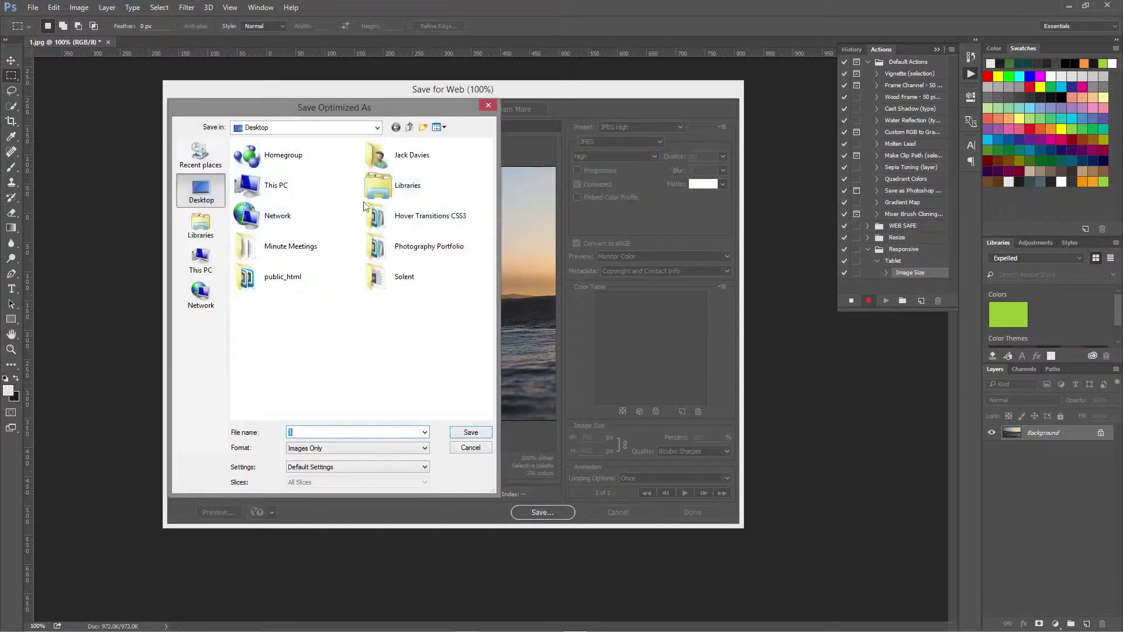
Step: Save the export into a new tablets folder inside Photography Portfolio\images
double_click(376, 257)
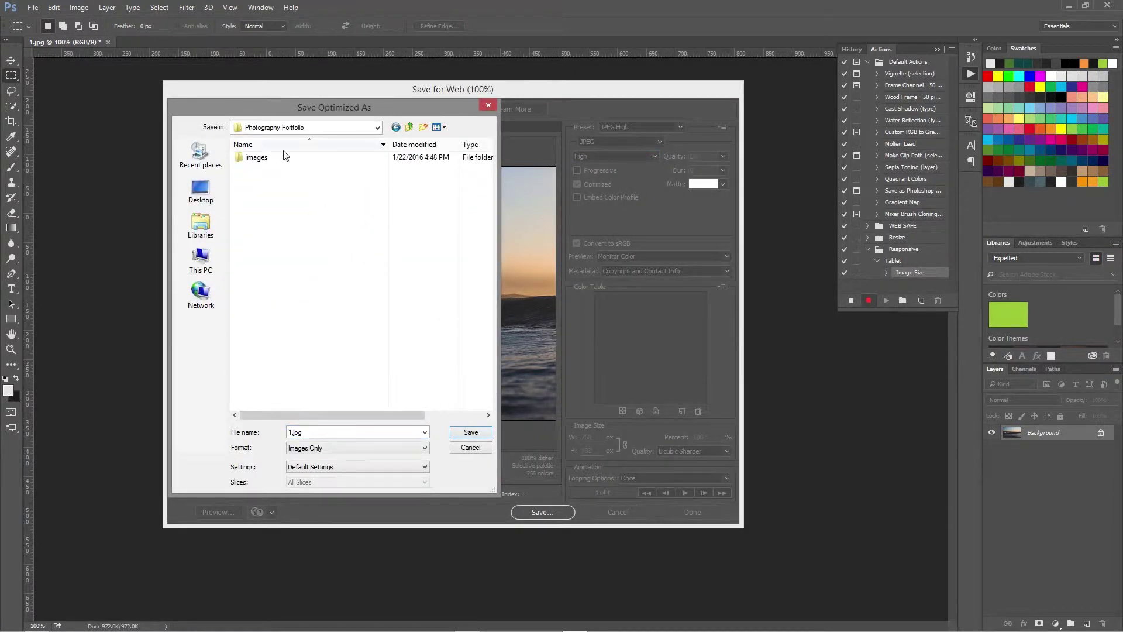
double_click(277, 155)
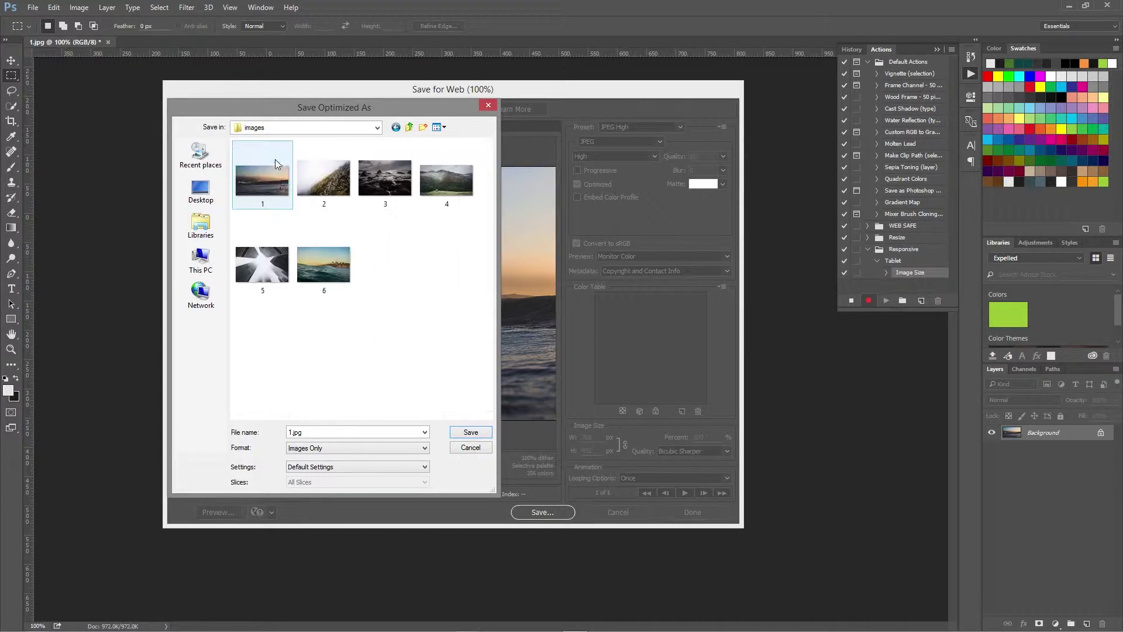
left_click(422, 128)
type("tablets")
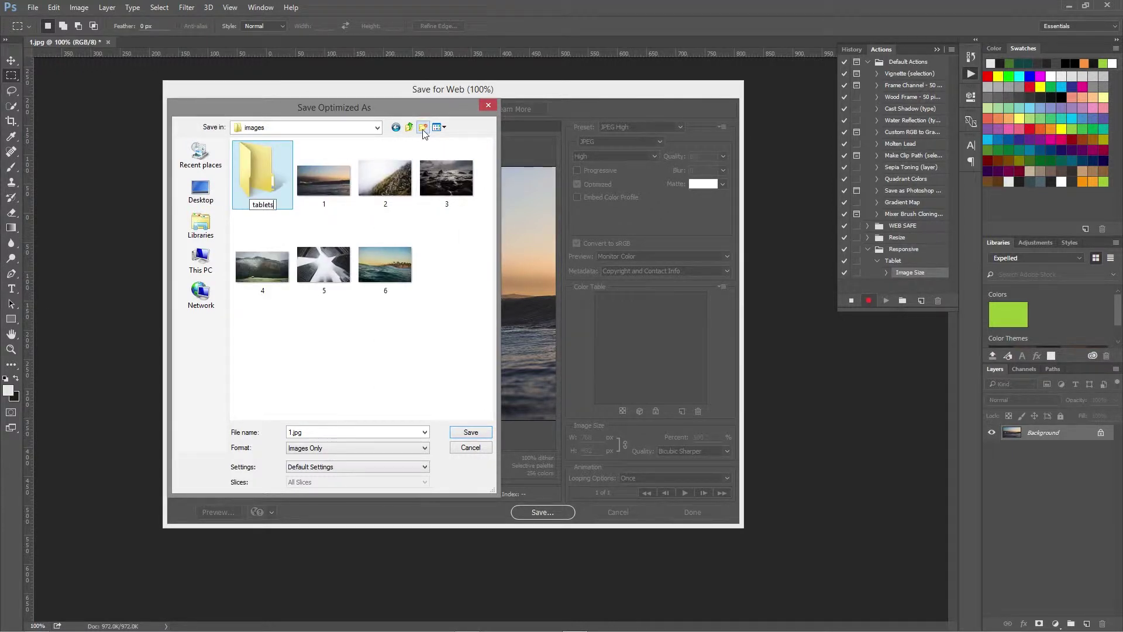
key("Return")
key("Return")
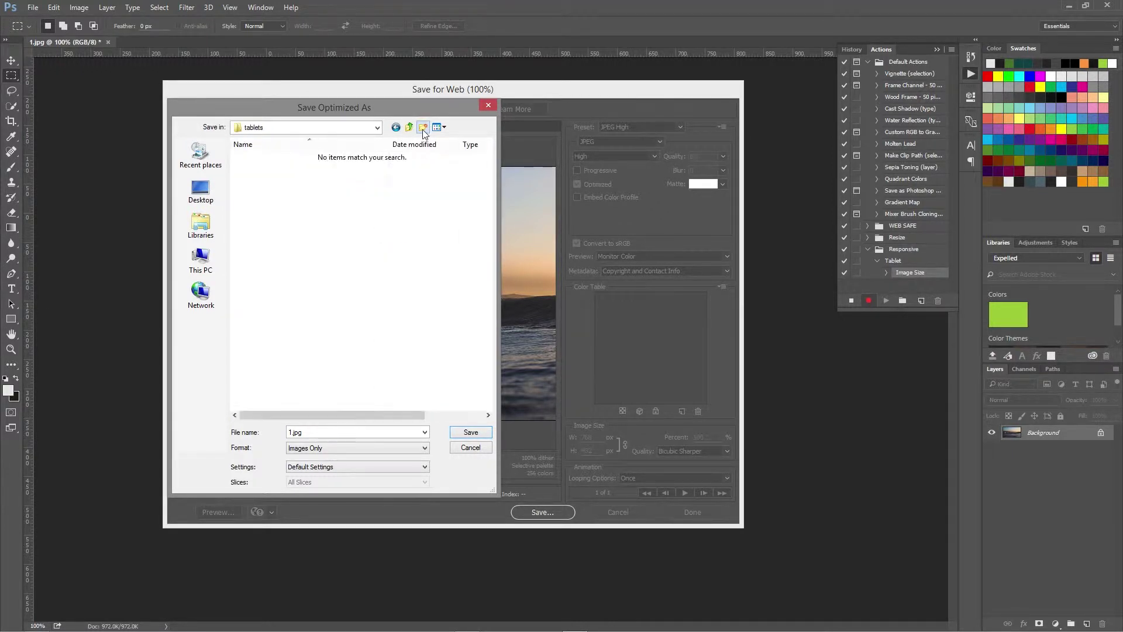
left_click(470, 433)
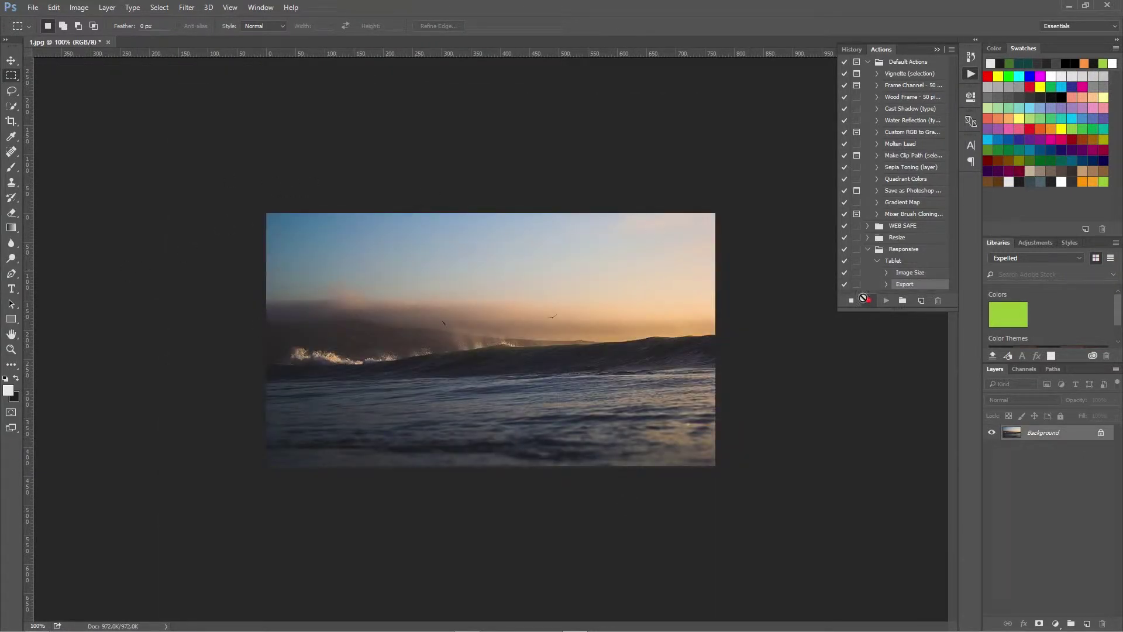
Step: Stop recording the Tablet action and close 1.jpg without saving
left_click(851, 300)
left_click(107, 42)
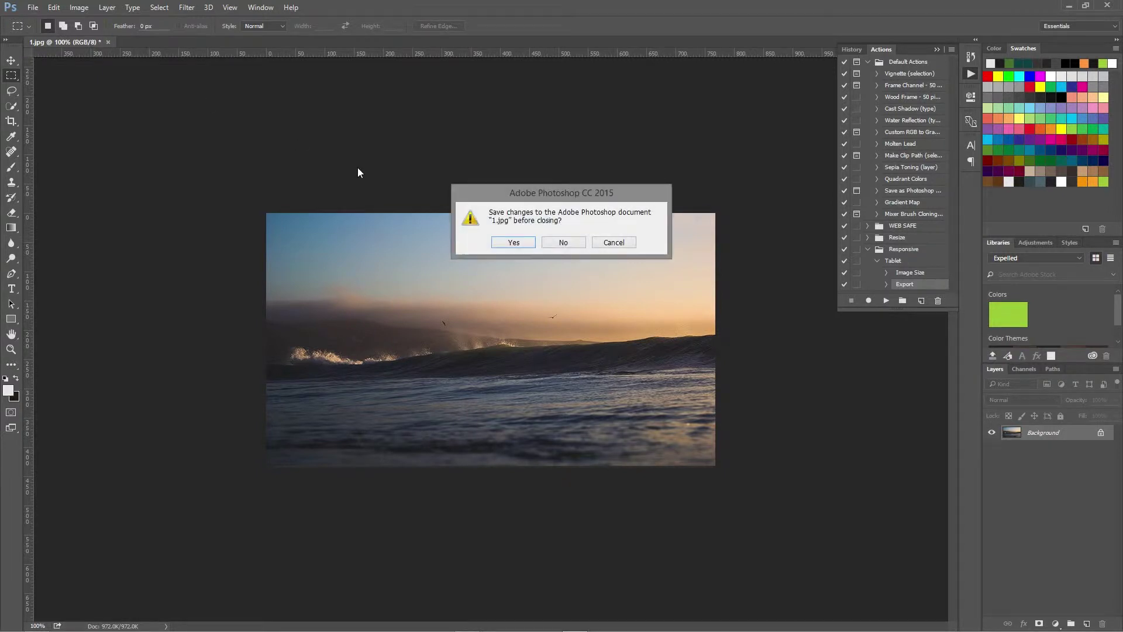
left_click(566, 242)
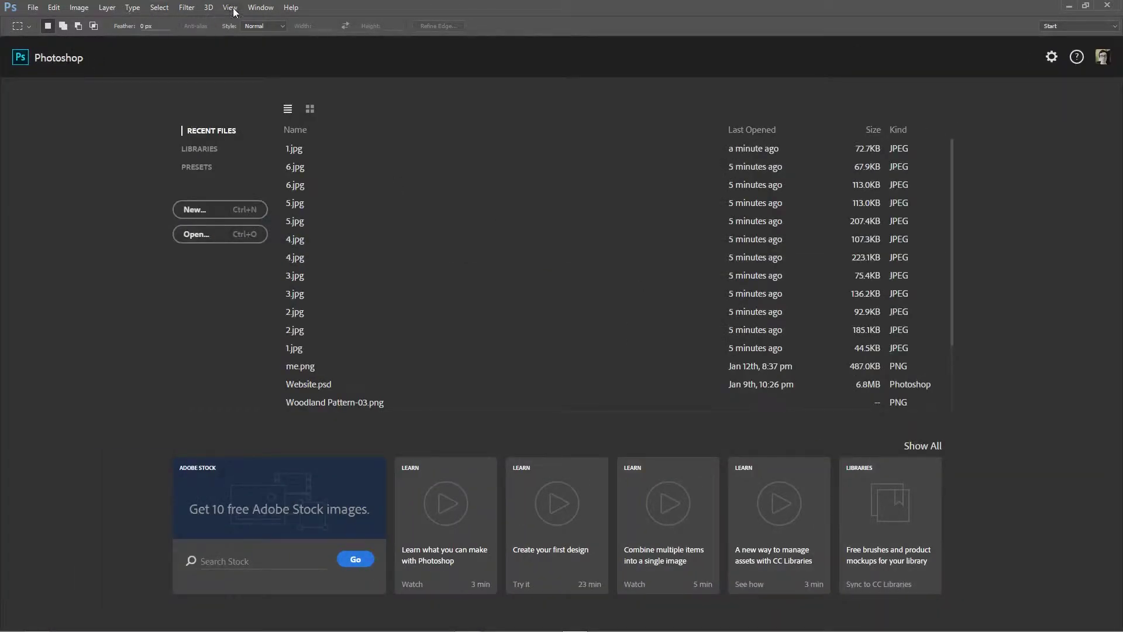
left_click(260, 8)
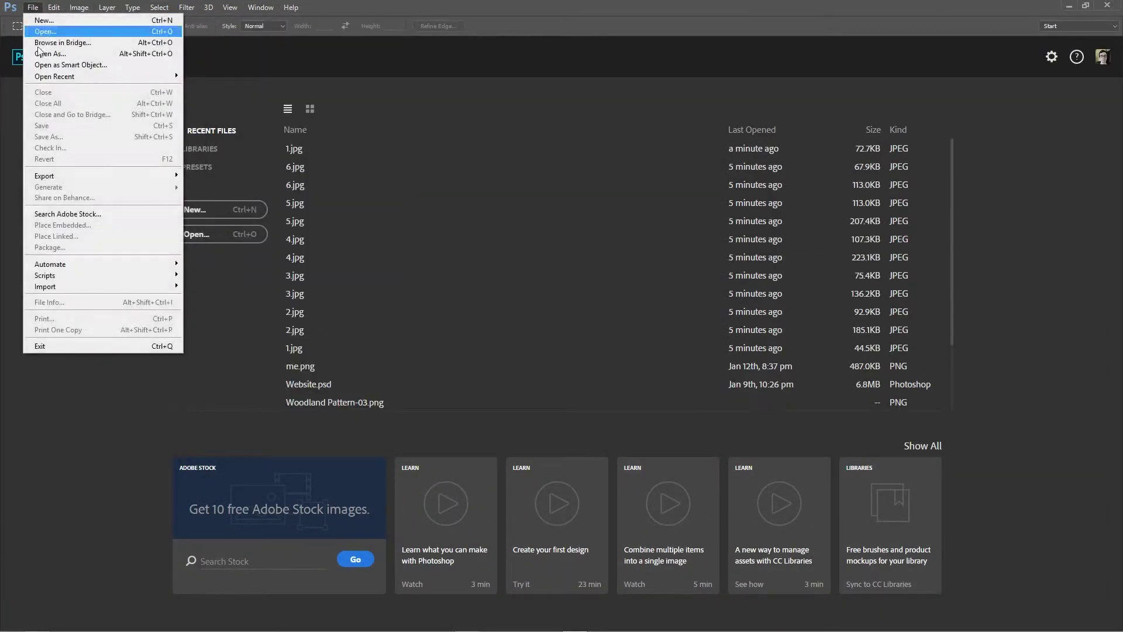
Step: Start a Batch run with set Responsive, action Tablet and source Folder
mouse_move(96, 264)
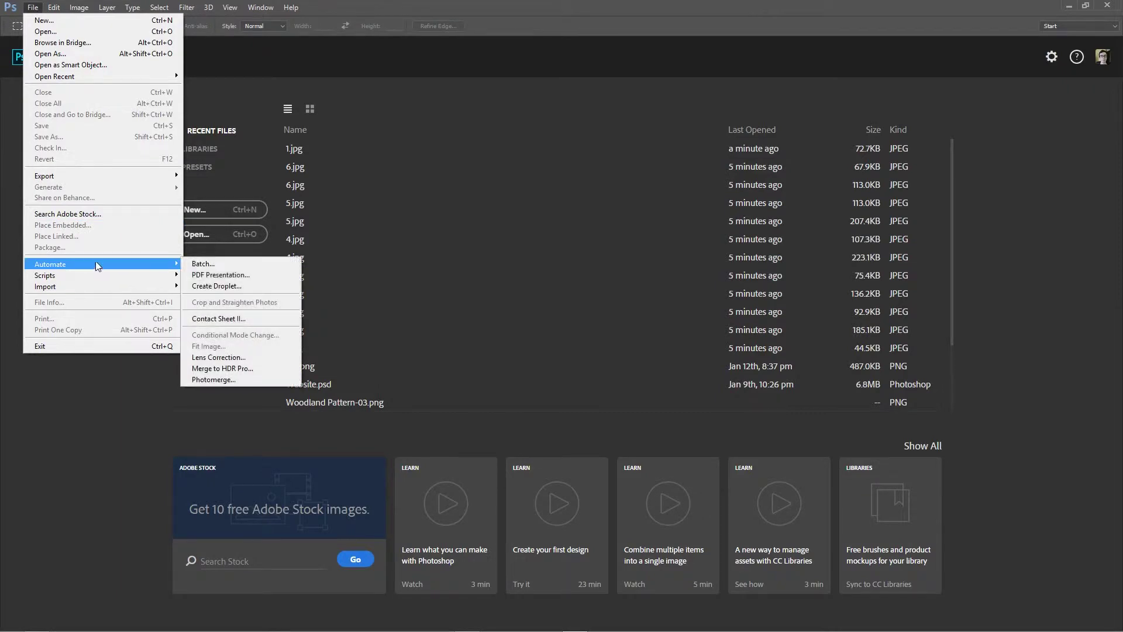
left_click(226, 264)
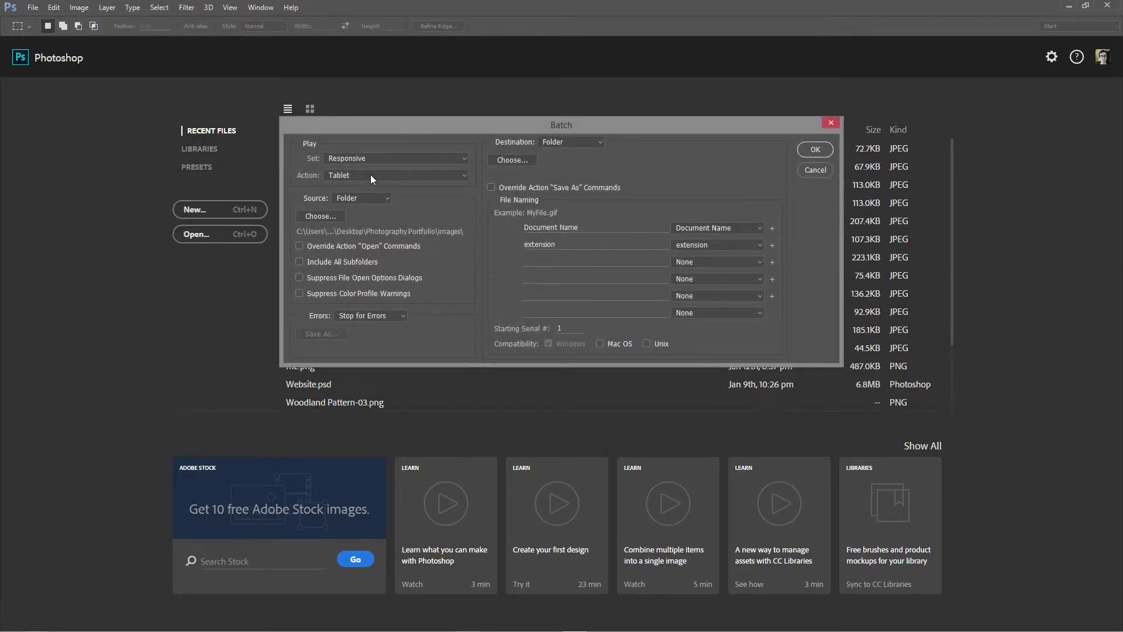
left_click(357, 160)
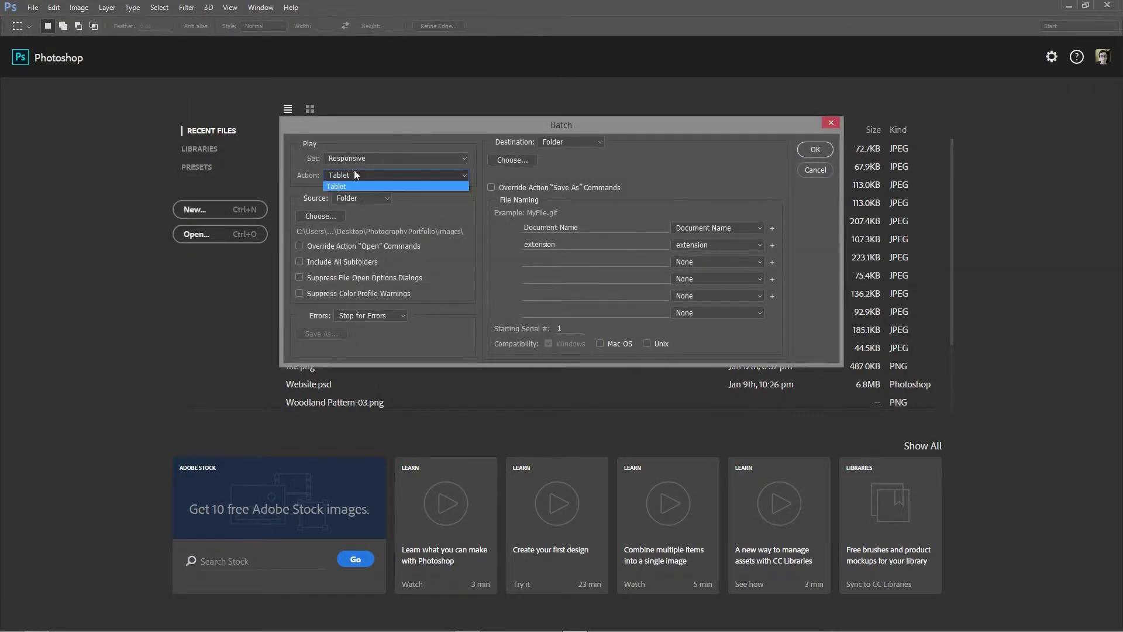
left_click(356, 156)
left_click(357, 157)
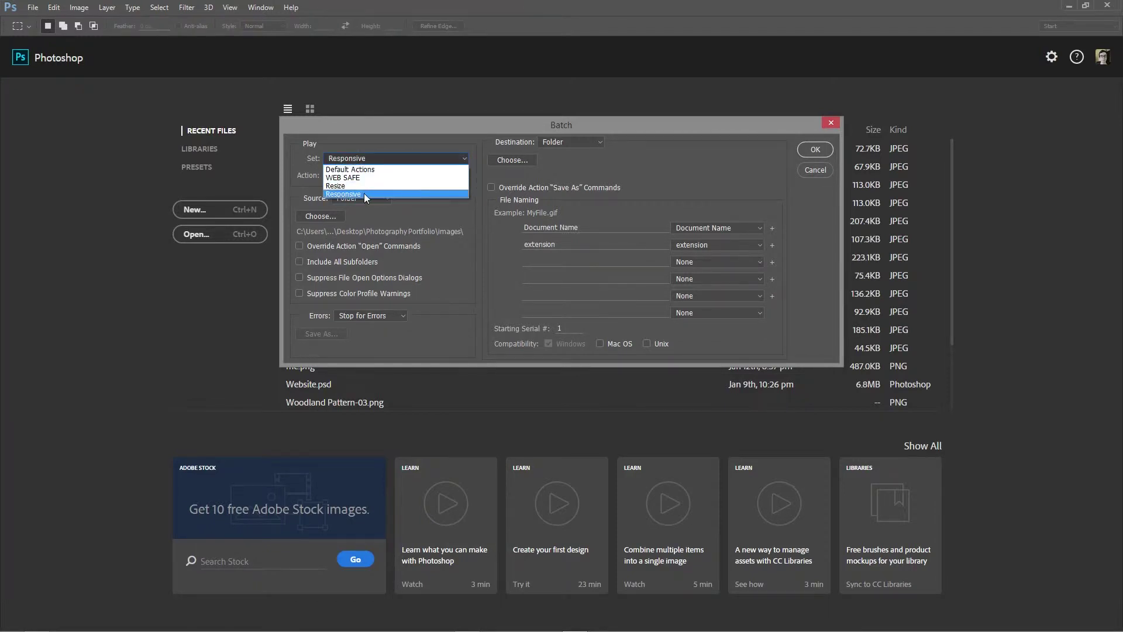
left_click(364, 193)
left_click(349, 172)
left_click(346, 185)
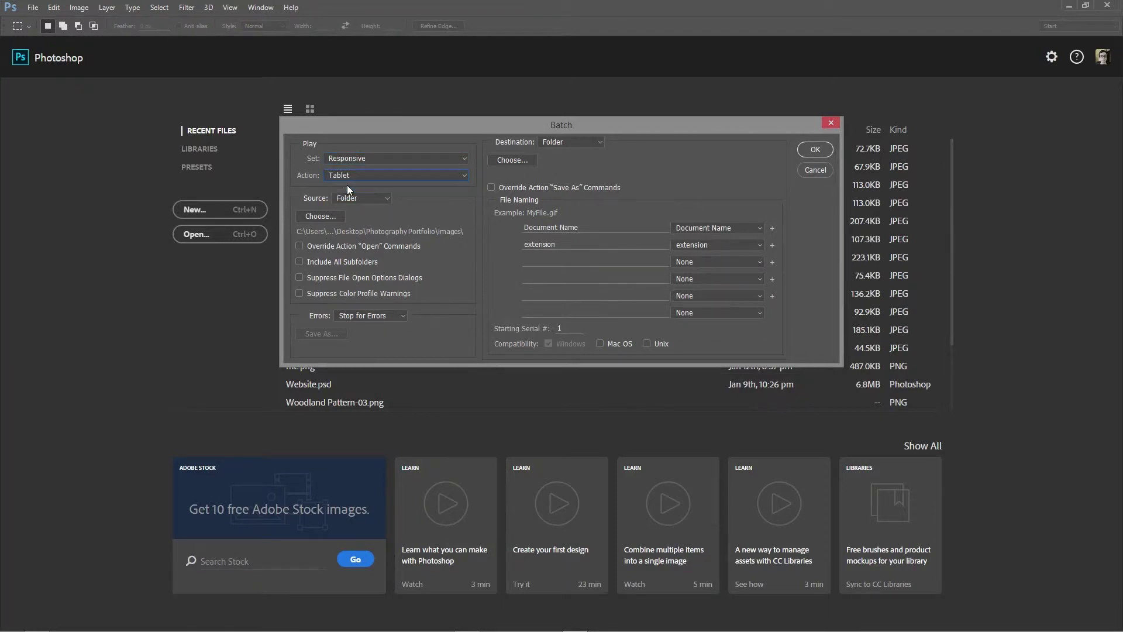
left_click(364, 200)
left_click(354, 202)
Step: Use images as the batch source and images\tablets as destination, then run it
left_click(314, 216)
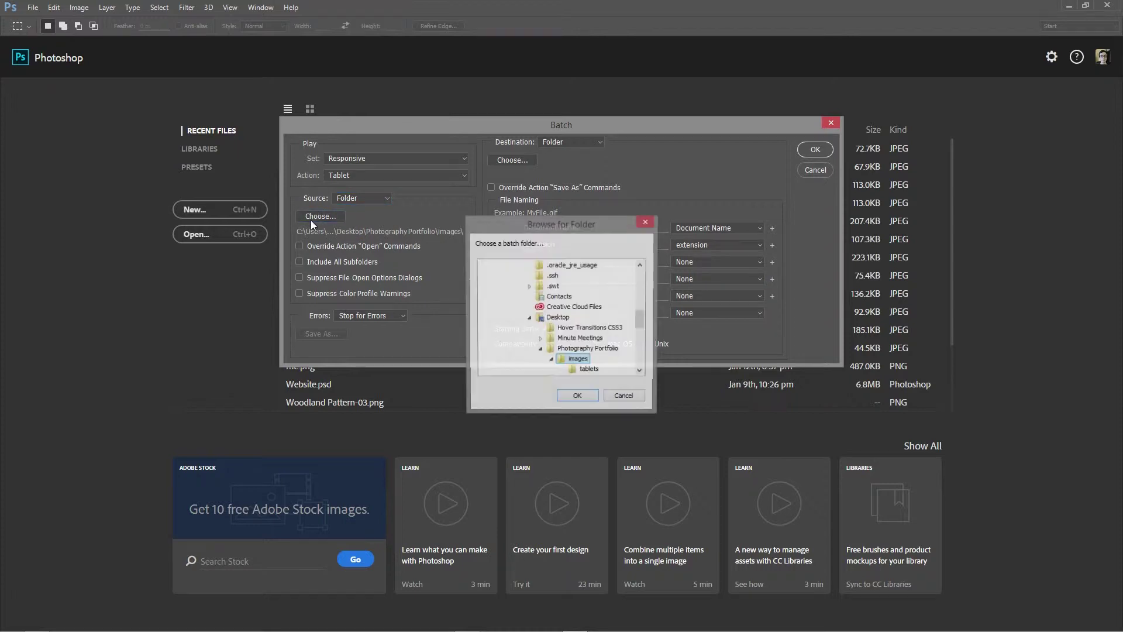
left_click(577, 398)
left_click(570, 142)
left_click(567, 167)
left_click(510, 160)
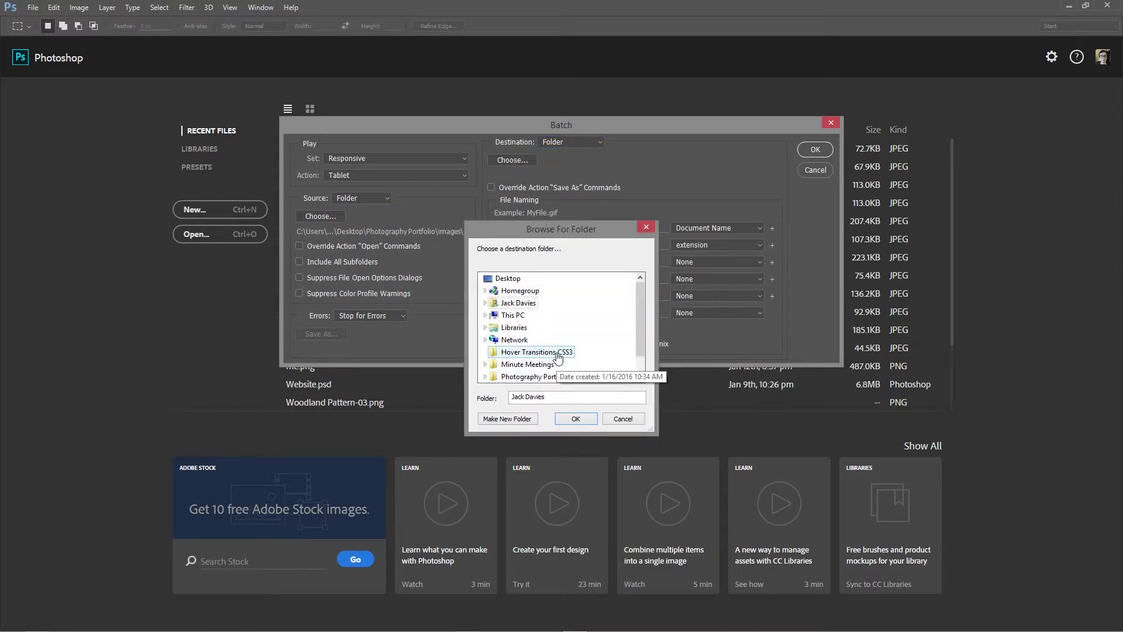
left_click(522, 351)
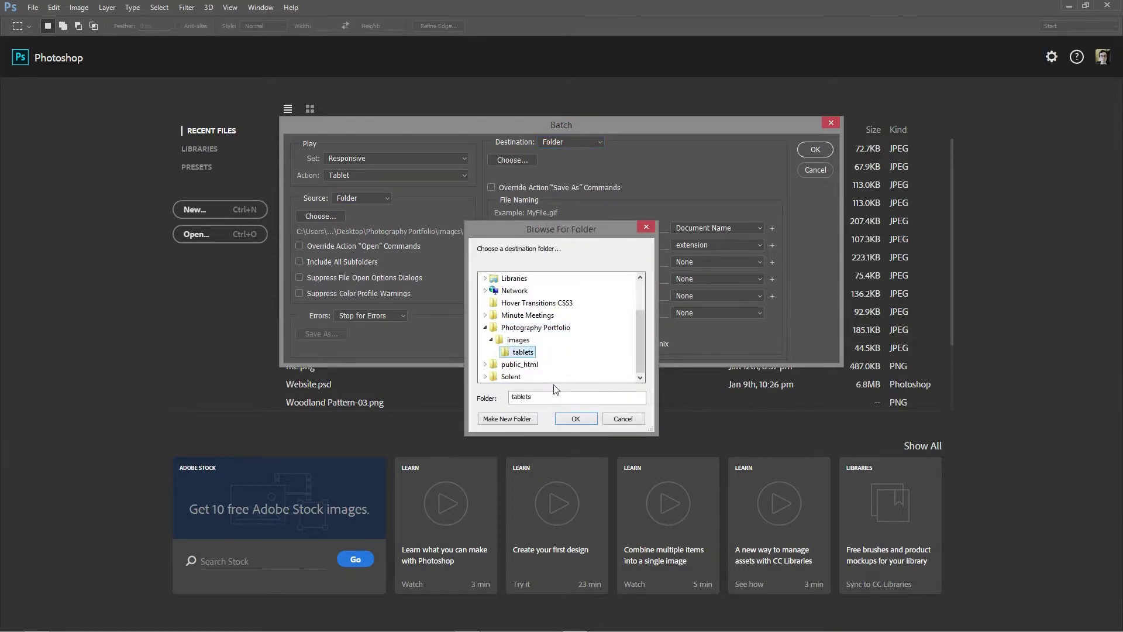
left_click(579, 419)
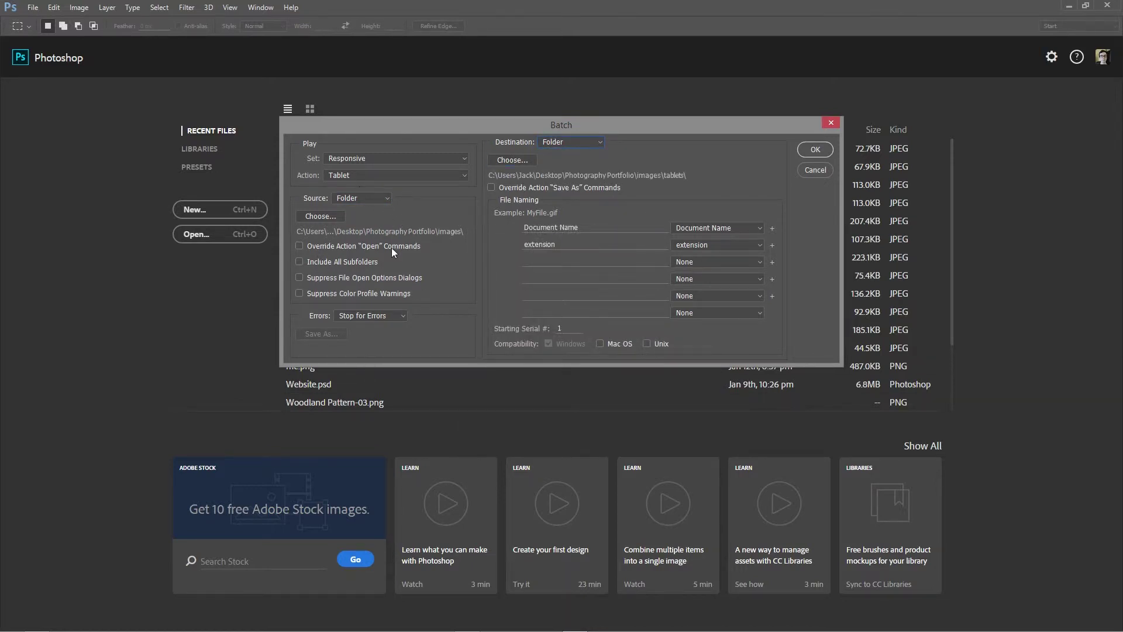
left_click(816, 150)
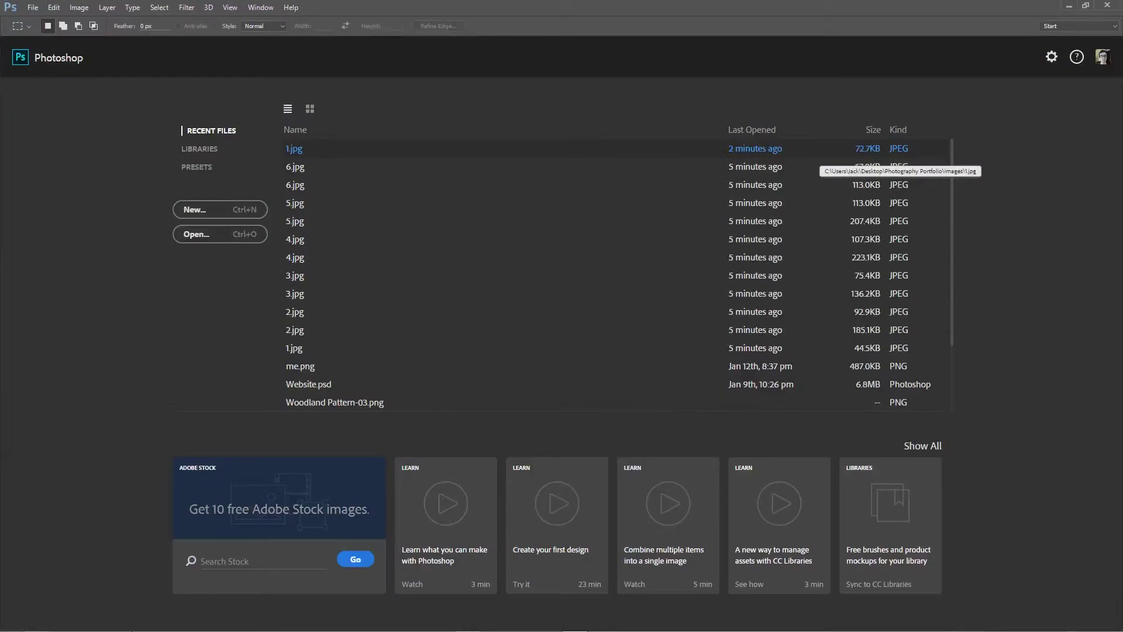
Step: Open the tablets folder and preview the resized photos in Photo Viewer
left_click(37, 622)
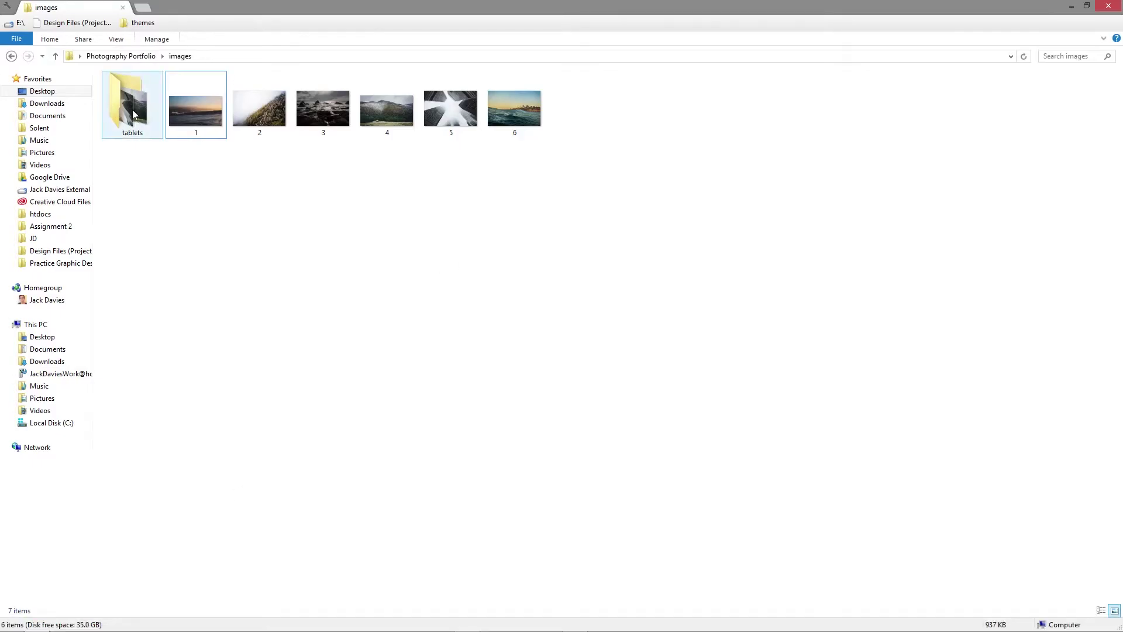
double_click(132, 98)
left_click(179, 108)
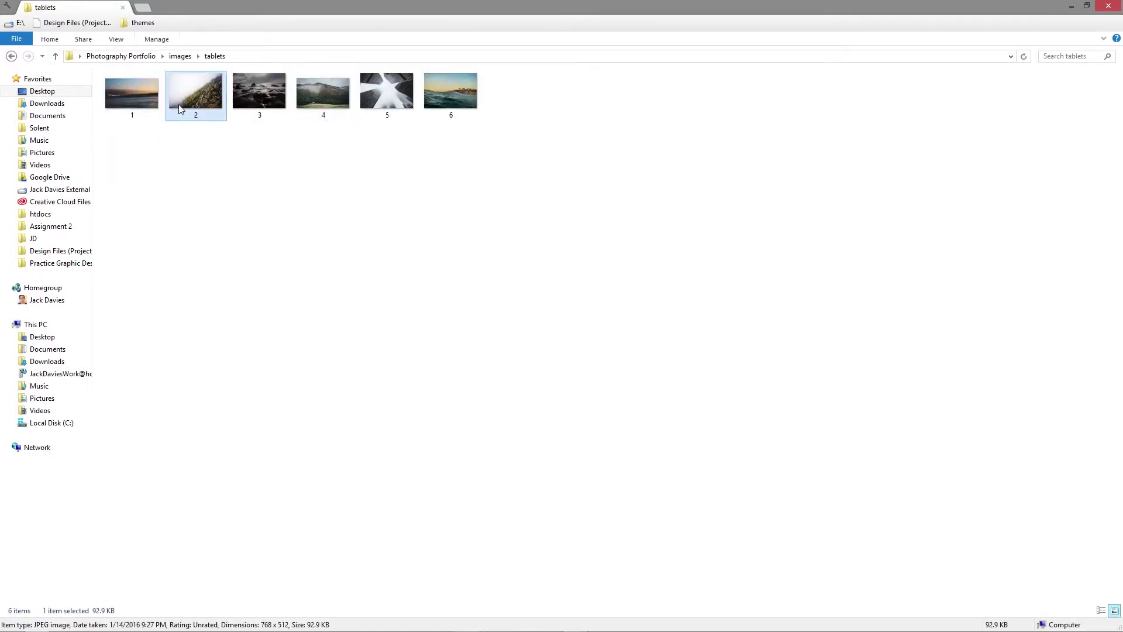
double_click(146, 109)
scroll(427, 304, "down", 1)
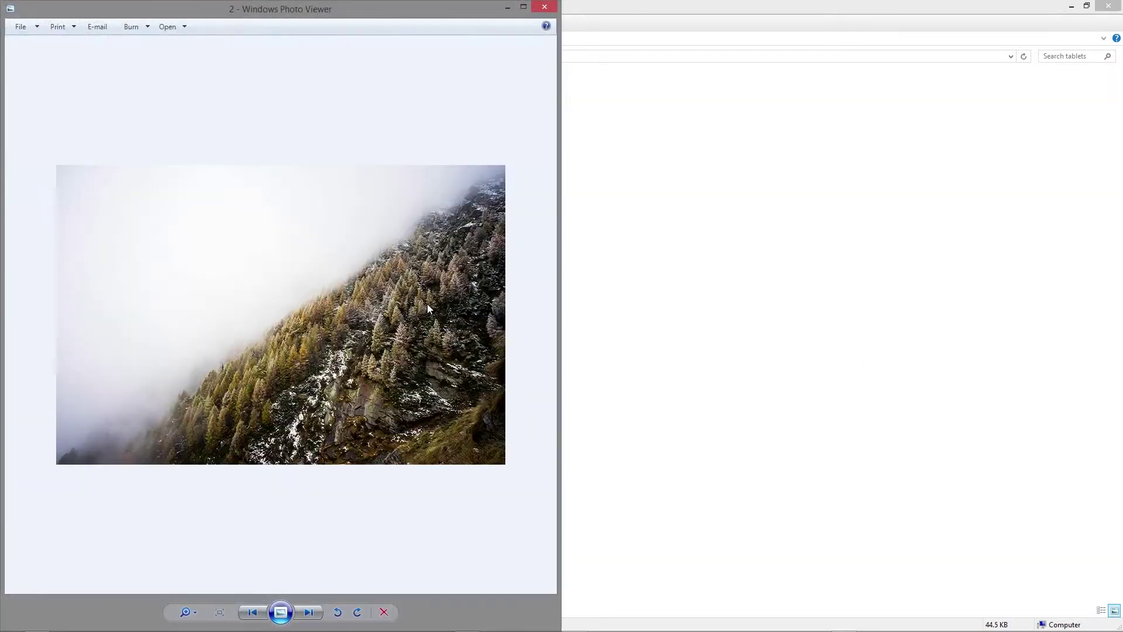
scroll(427, 304, "down", 5)
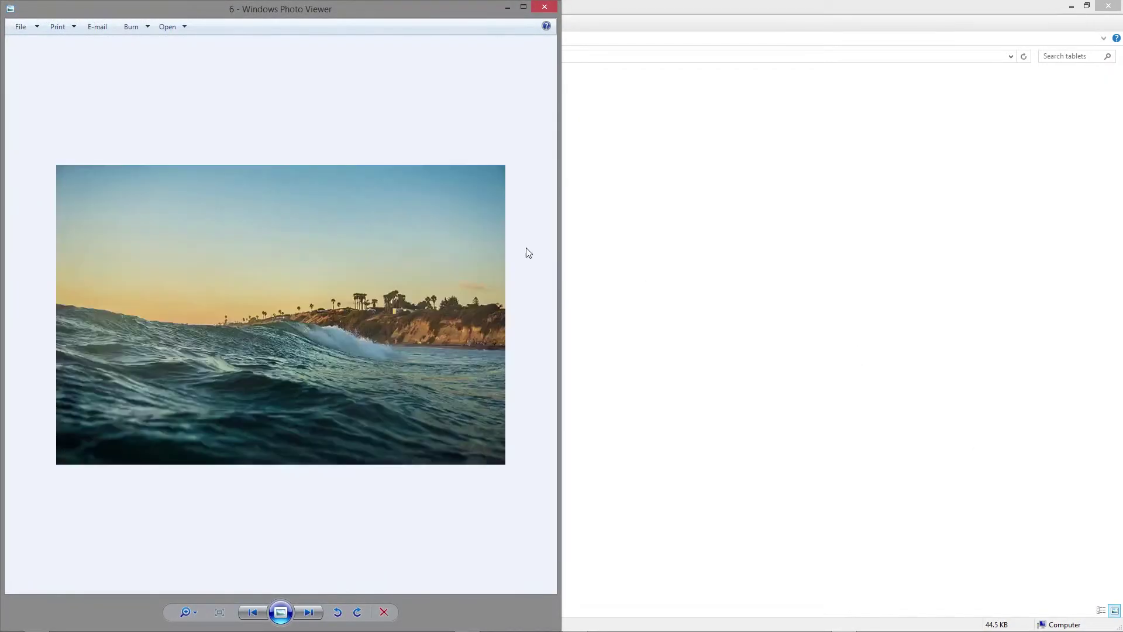
left_click(545, 7)
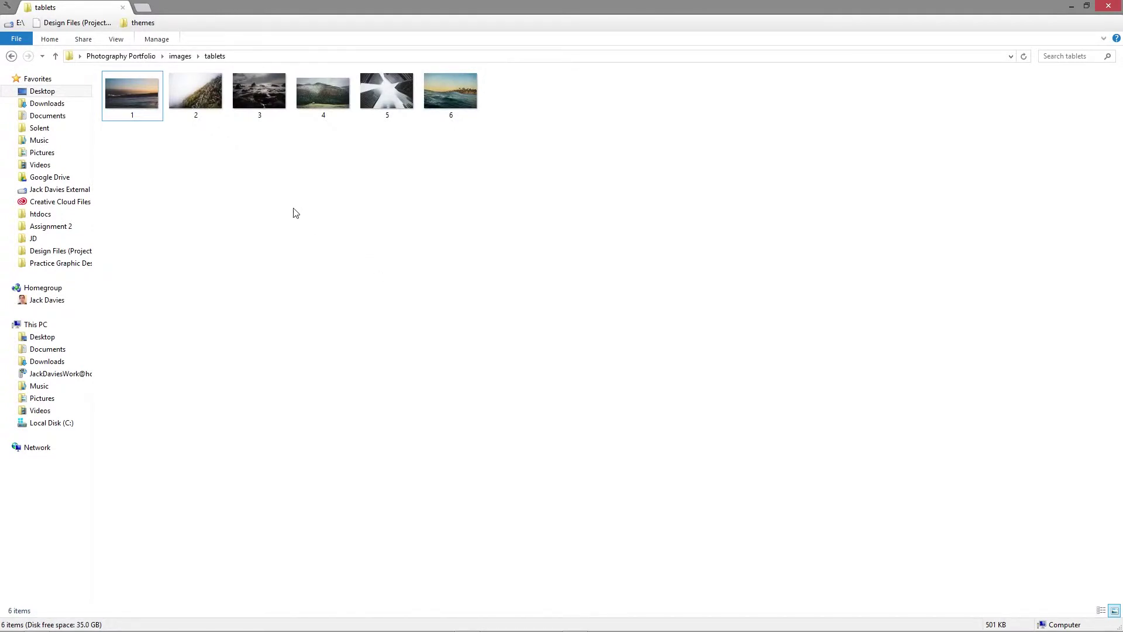
Step: Check photo 1's dimensions, then return to the images folder to compare with the original
left_click(131, 101)
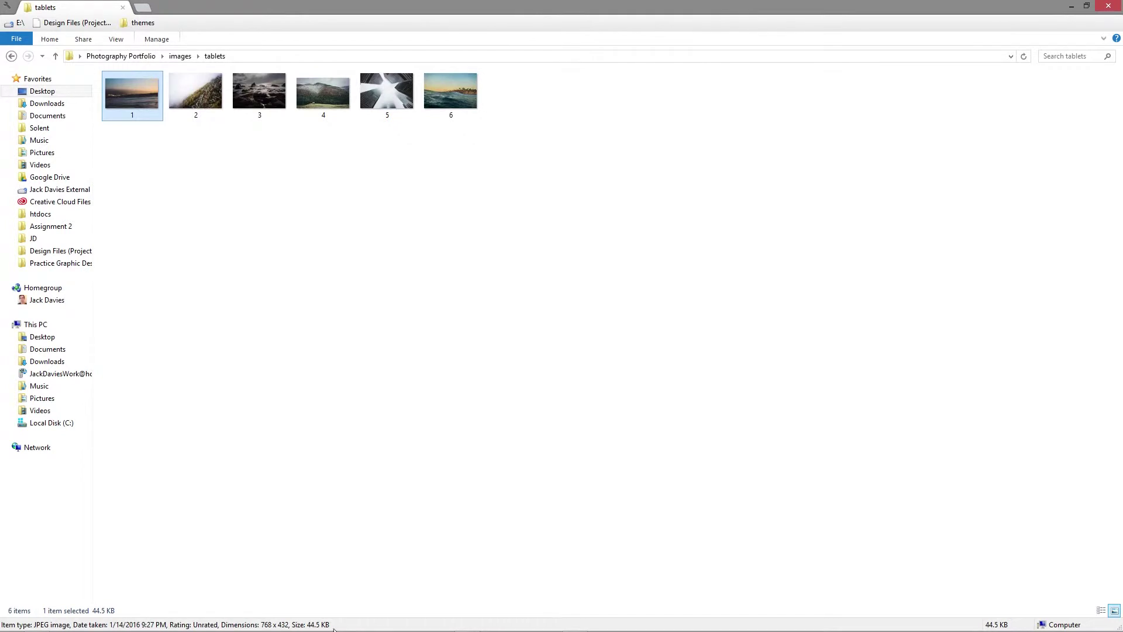
left_click(180, 56)
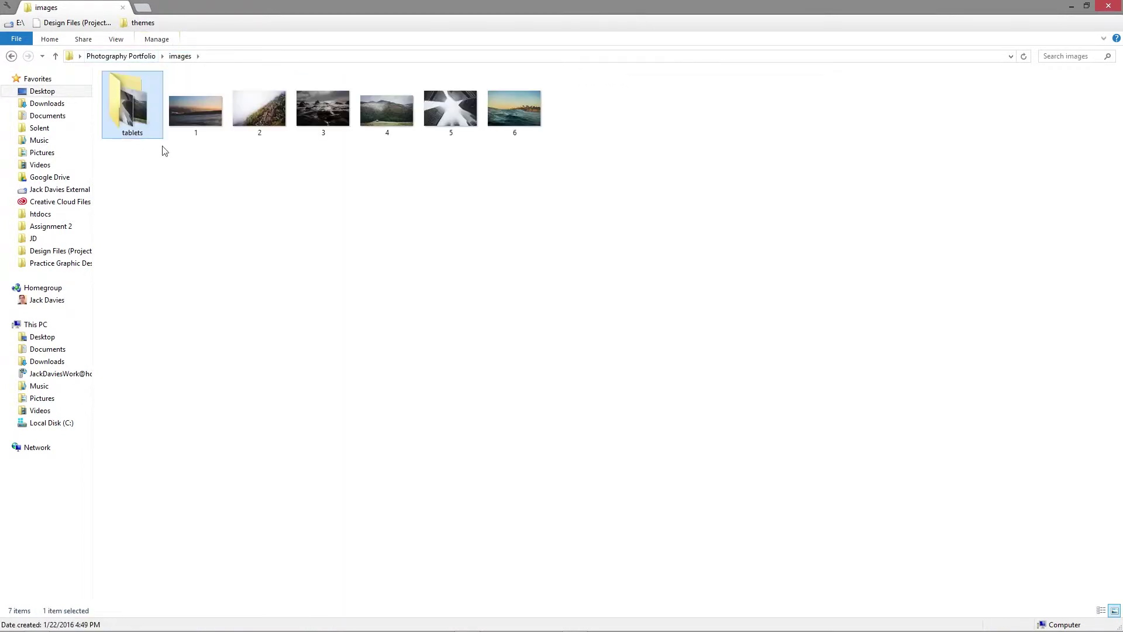
left_click(197, 118)
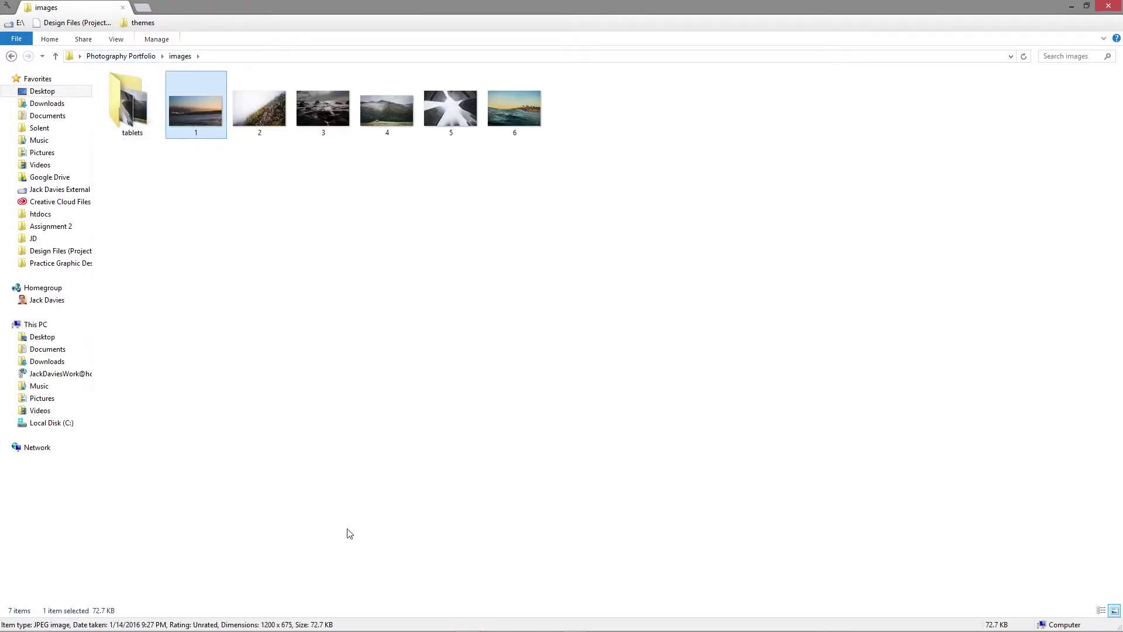
left_click(474, 283)
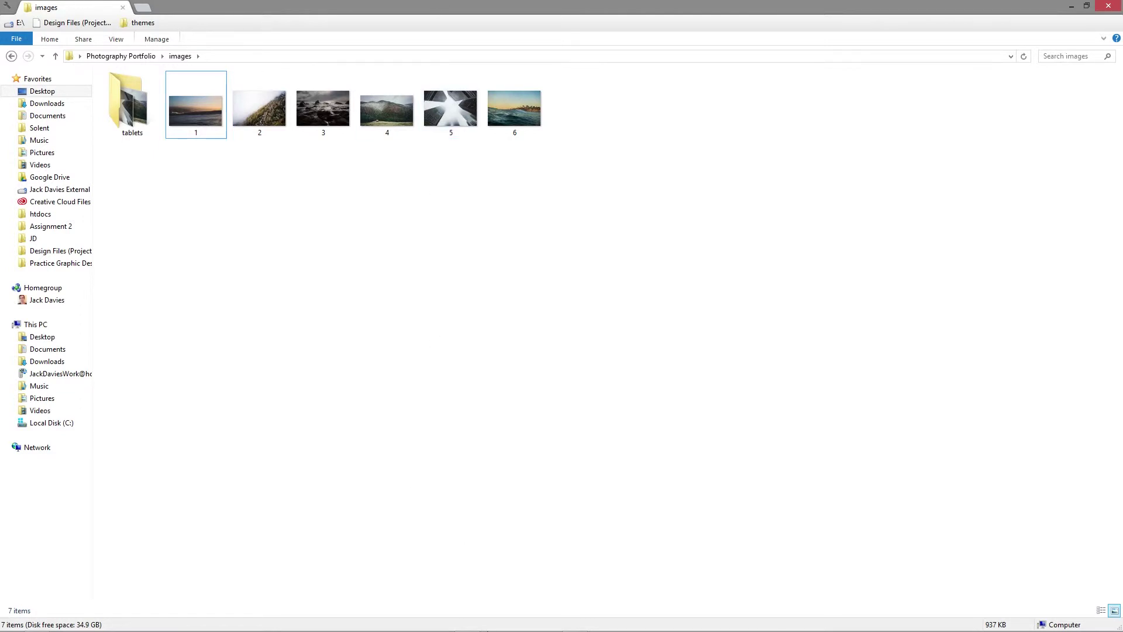
Step: Return to Photoshop and reopen 1.jpg
mouse_move(468, 629)
left_click(575, 623)
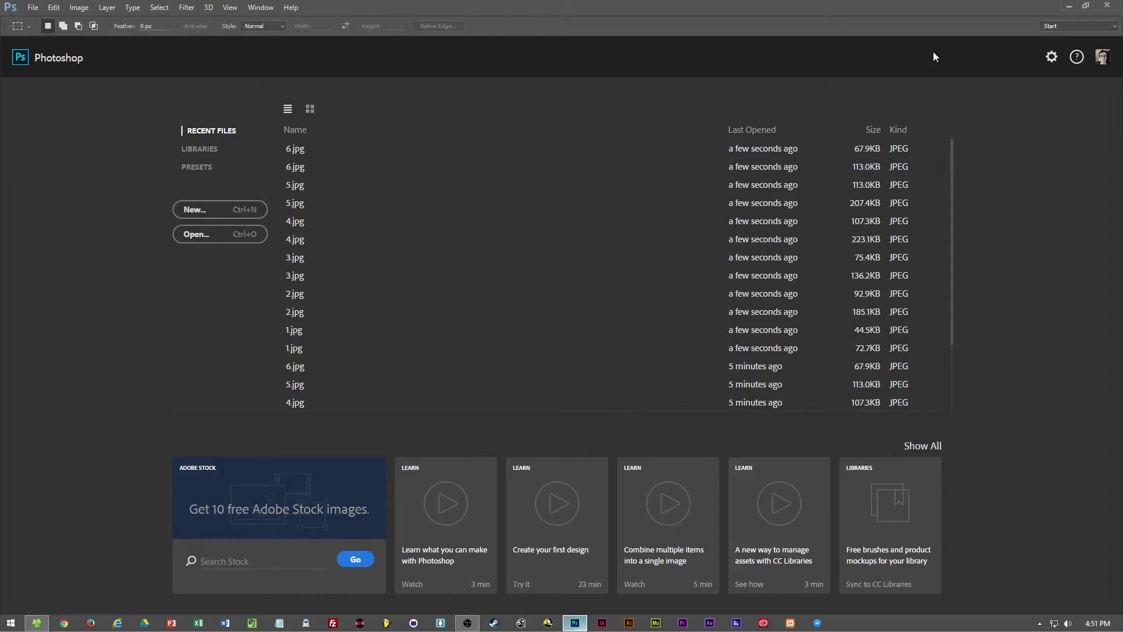
left_click(33, 10)
left_click(38, 29)
left_click(215, 99)
double_click(215, 100)
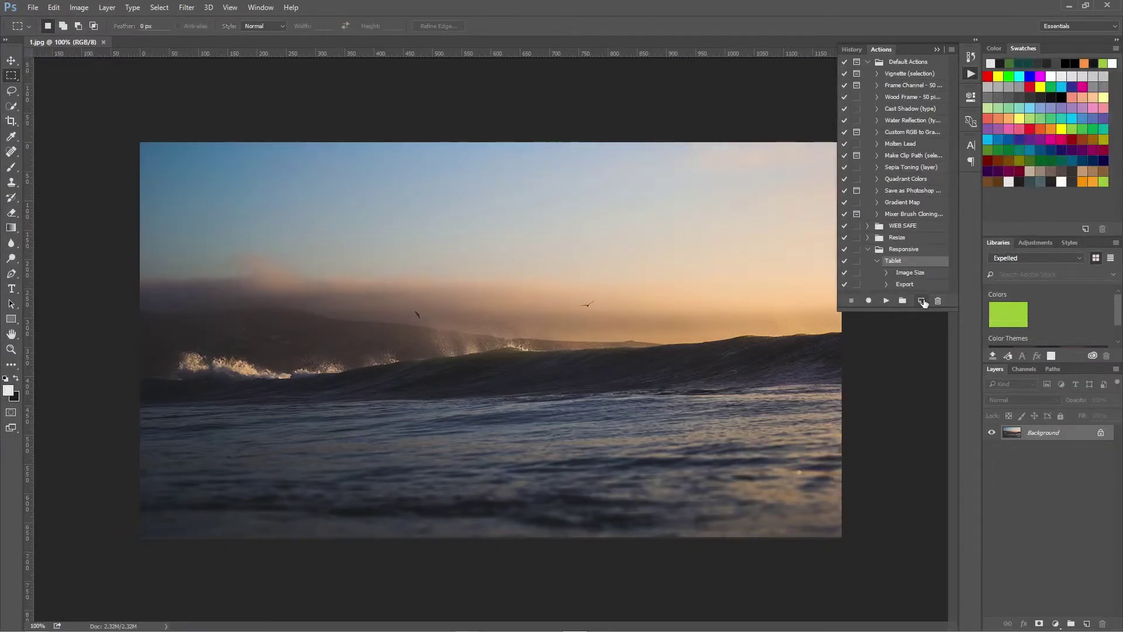
Step: Record a new Mobile action that resizes the image to 400 px wide
left_click(922, 301)
type("Mobile")
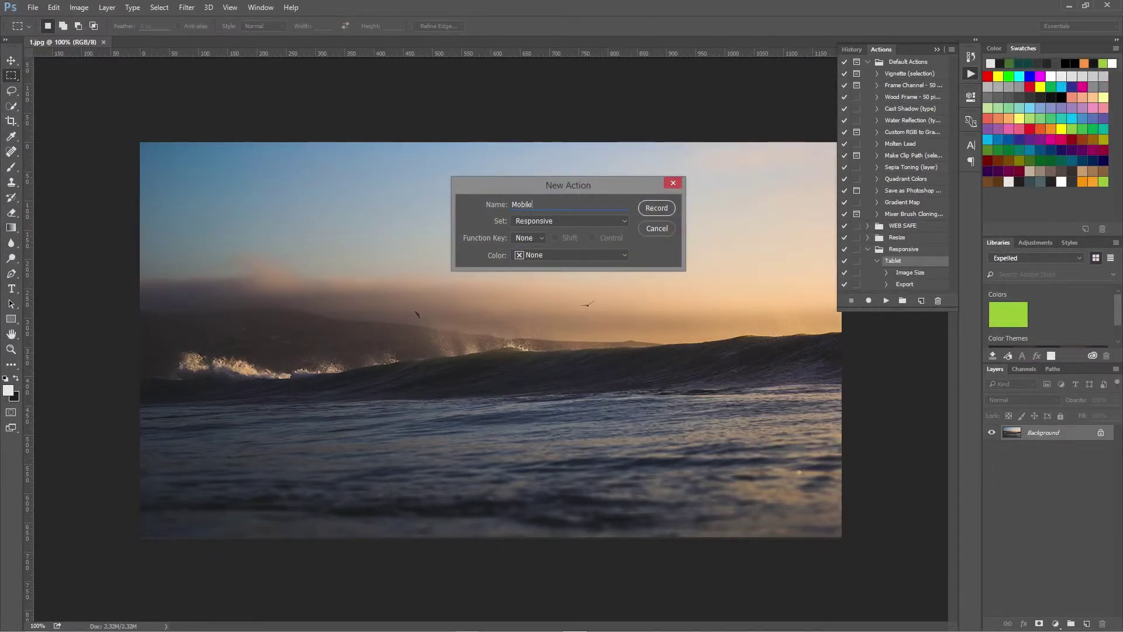
key("Return")
left_click(81, 8)
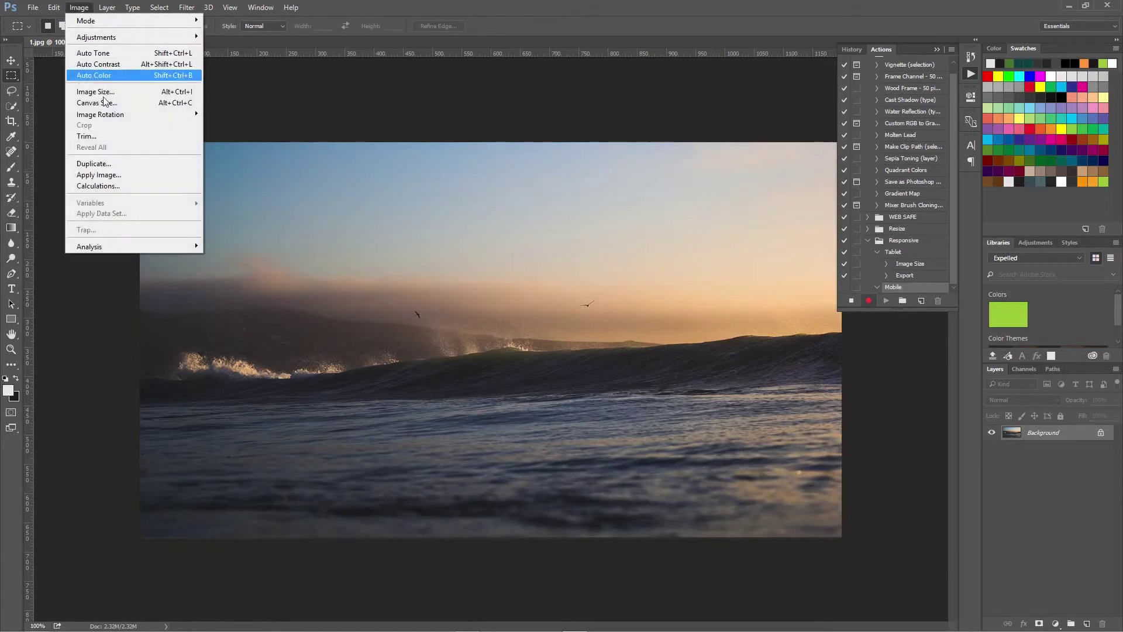
left_click(111, 93)
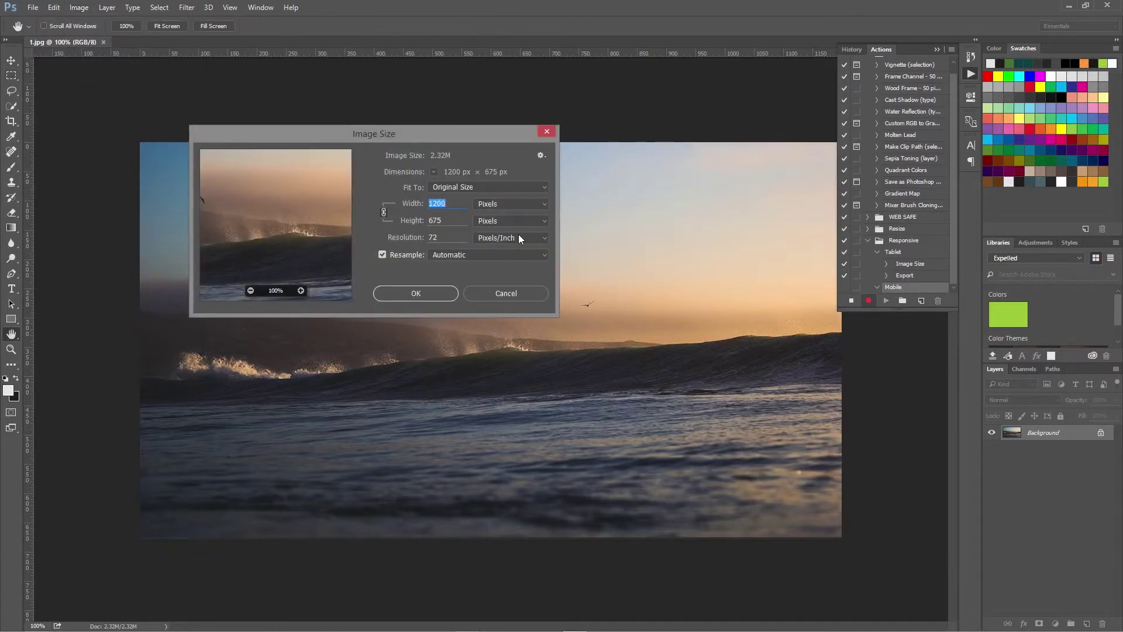
type("400")
key("Return")
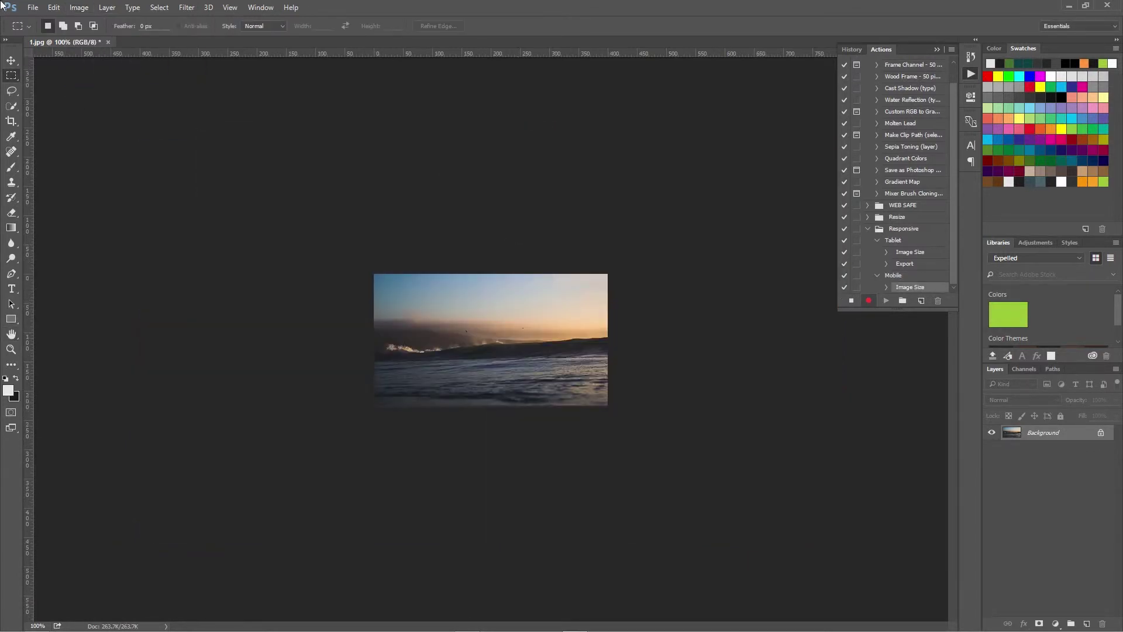
left_click(34, 7)
left_click(34, 7)
Step: Export via Save for Web (Legacy) into a new mobile folder inside images
left_click(35, 7)
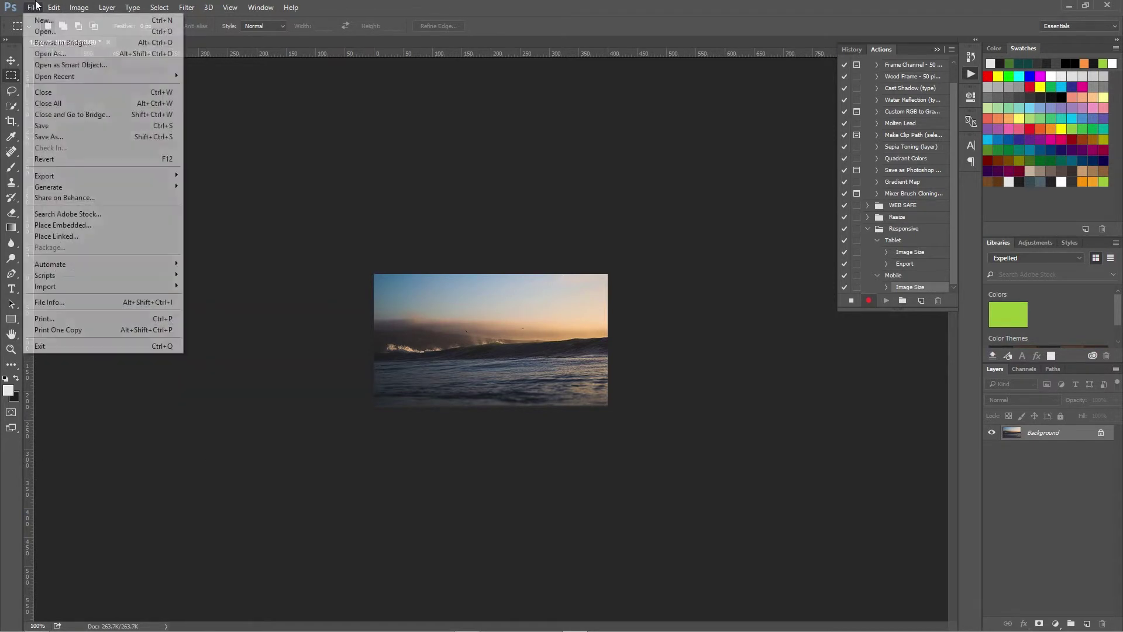
mouse_move(101, 173)
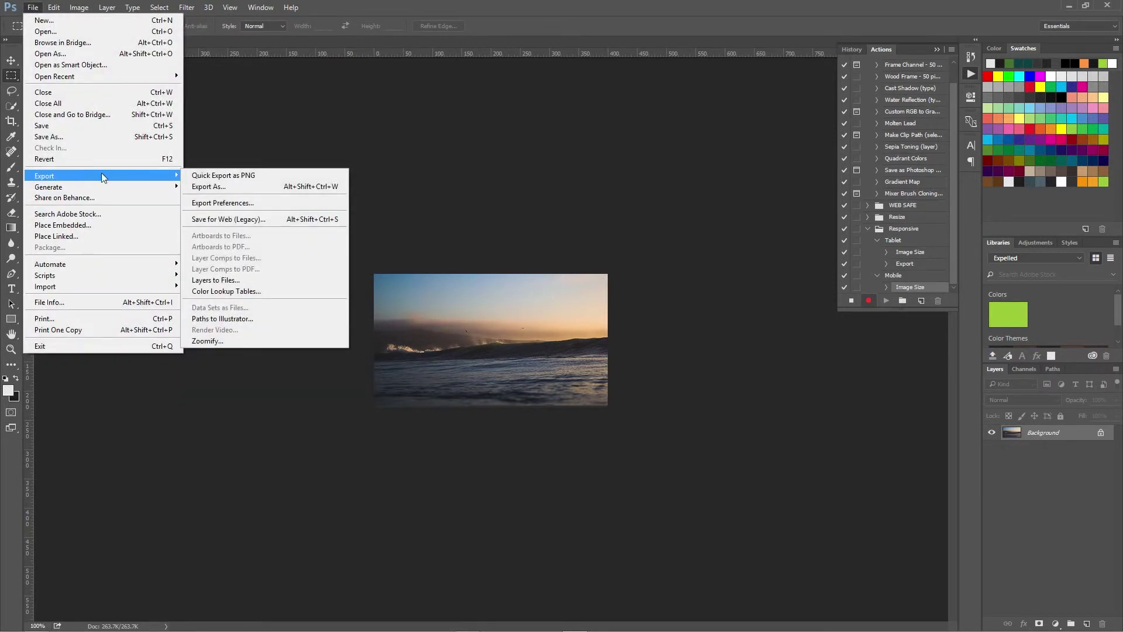
left_click(223, 220)
left_click(561, 512)
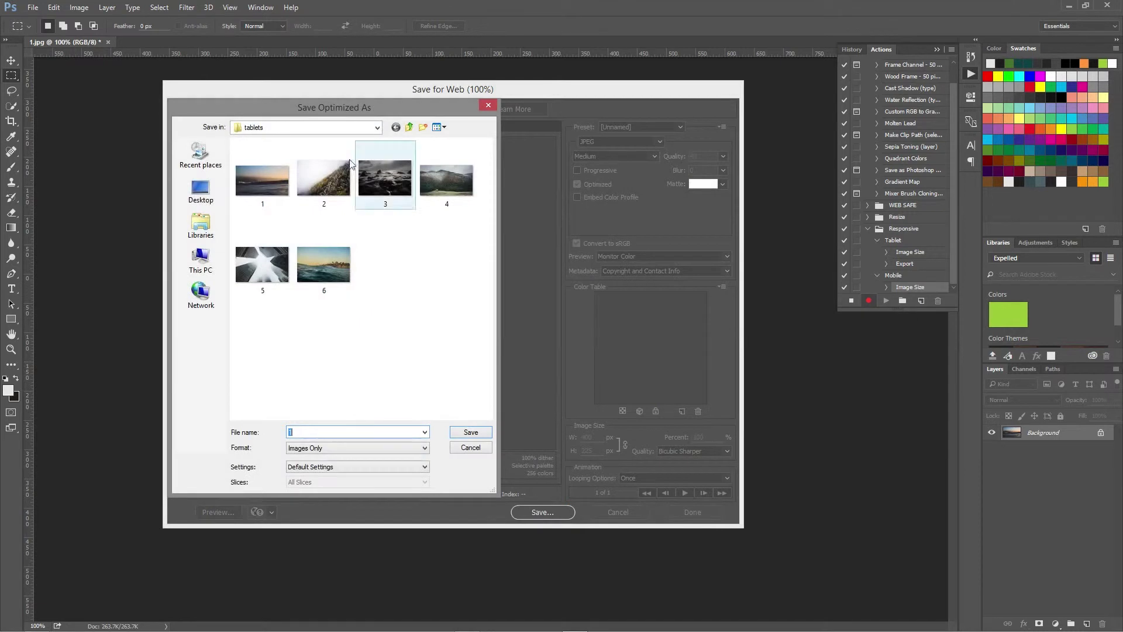
left_click(409, 127)
left_click(423, 126)
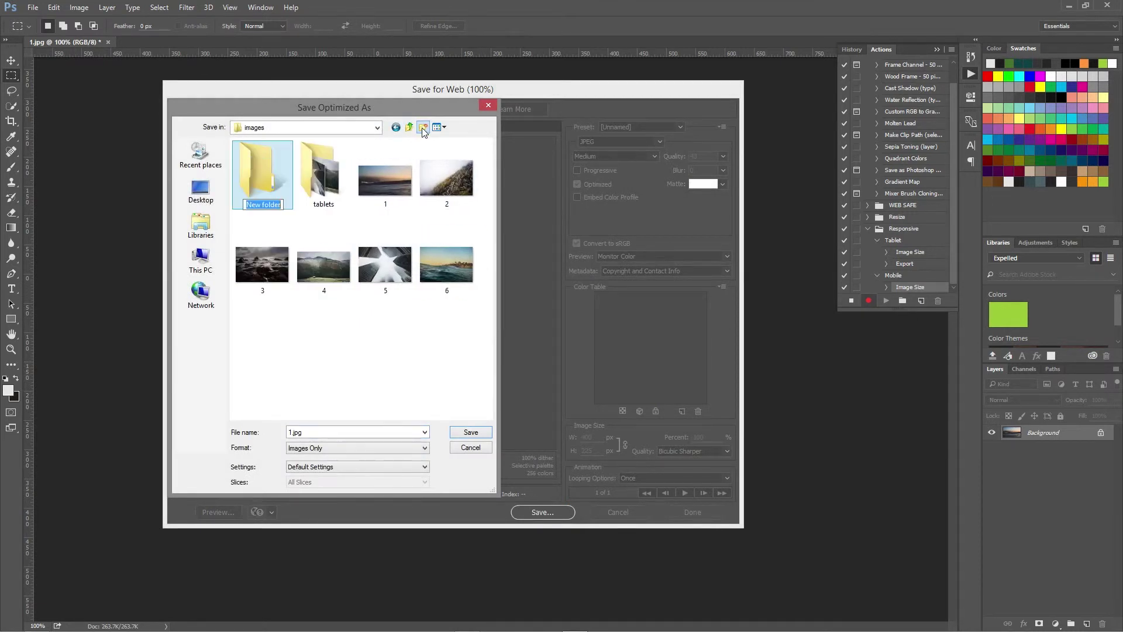
type("mobile")
key("Return")
key("Return")
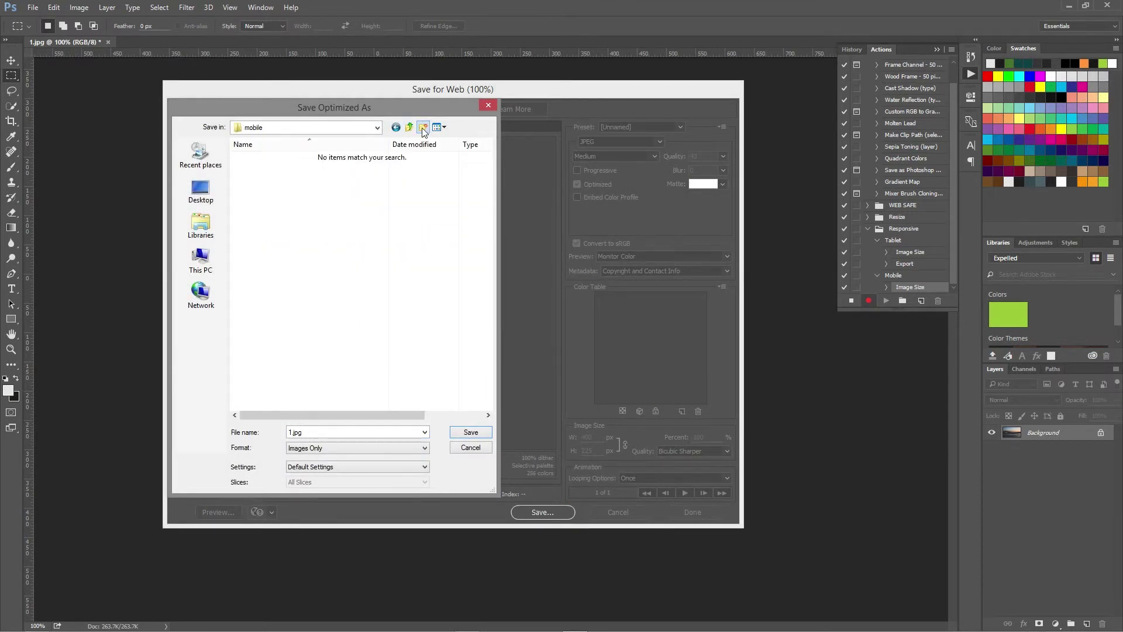
left_click(475, 432)
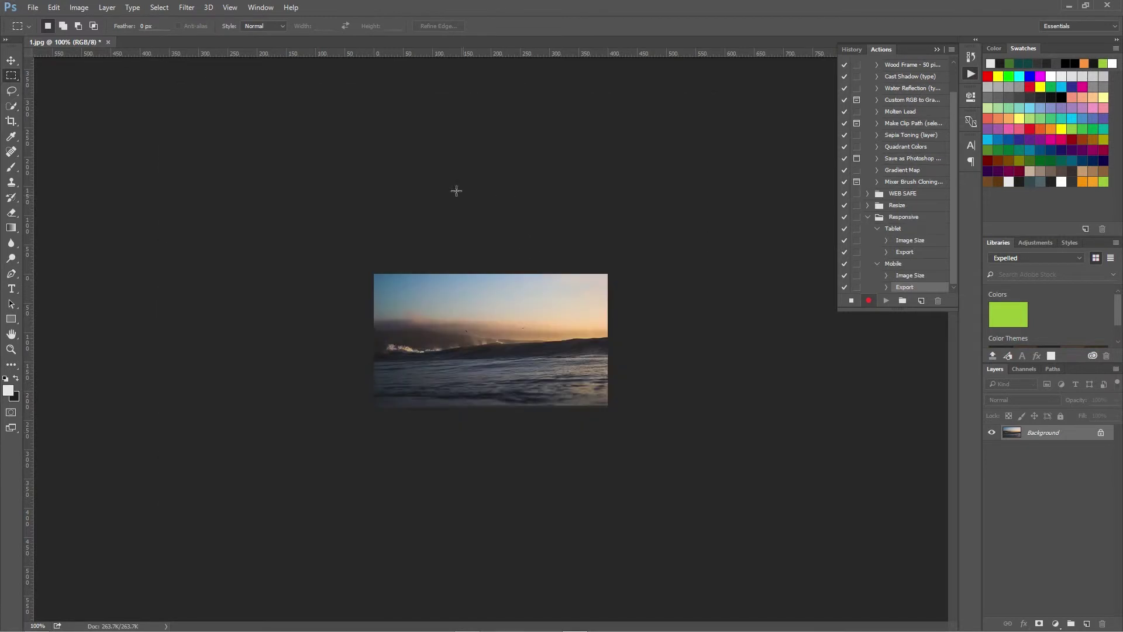
Step: Stop recording the Mobile action and close 1.jpg without saving
left_click(851, 301)
left_click(107, 42)
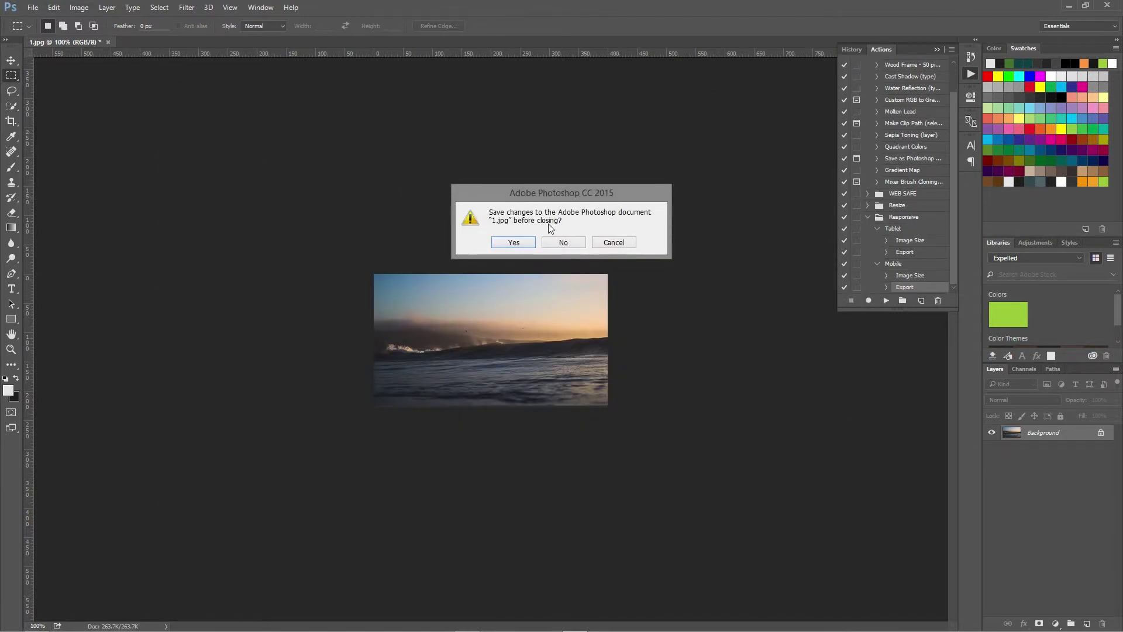
left_click(560, 240)
Step: Run File > Automate > Batch with the Mobile action, saving output to images\mobile
left_click(35, 7)
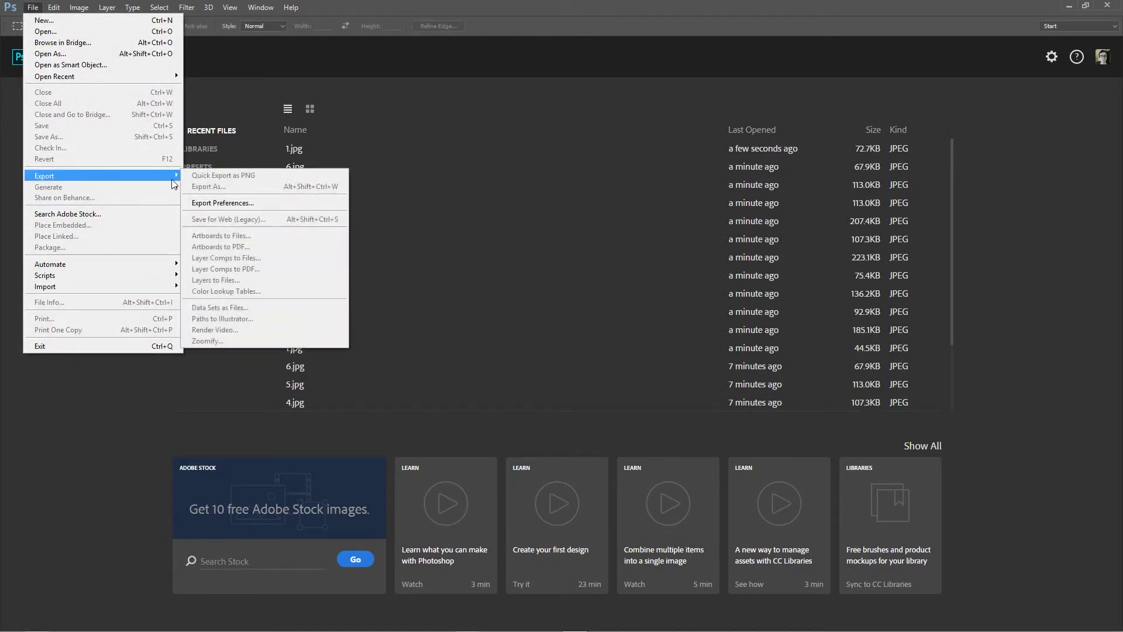
left_click(203, 264)
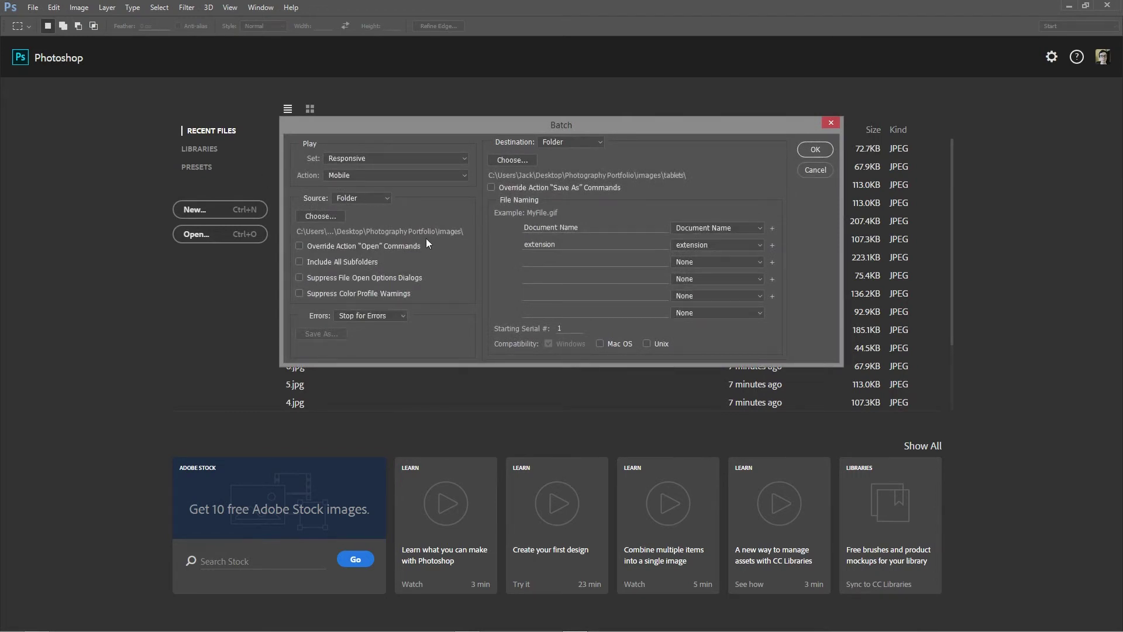
left_click(527, 165)
left_click(523, 364)
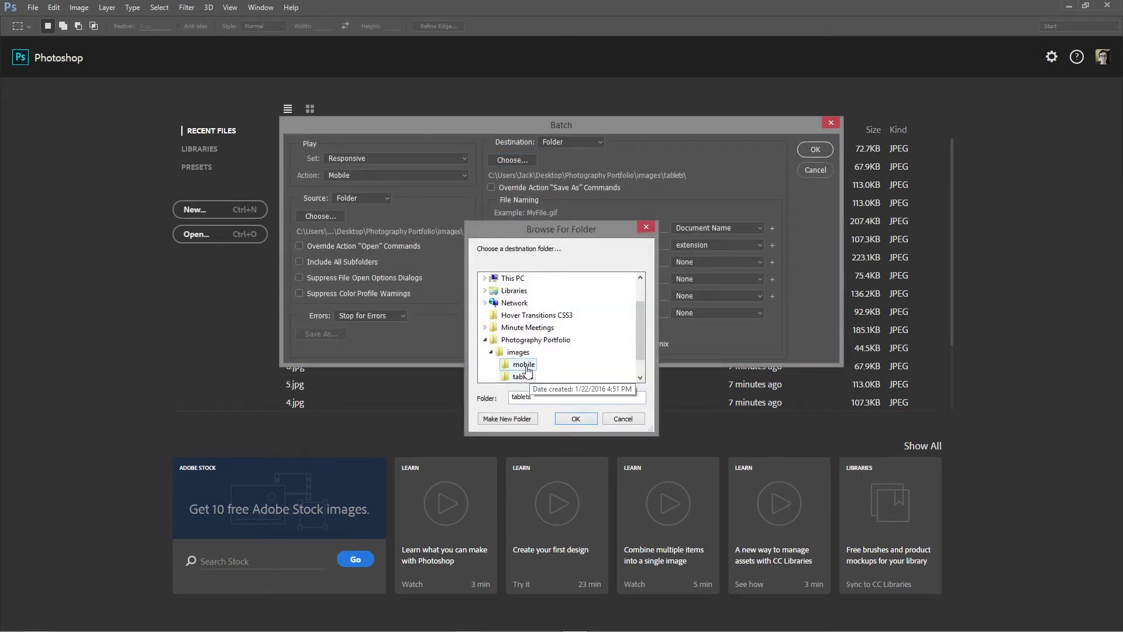
left_click(575, 418)
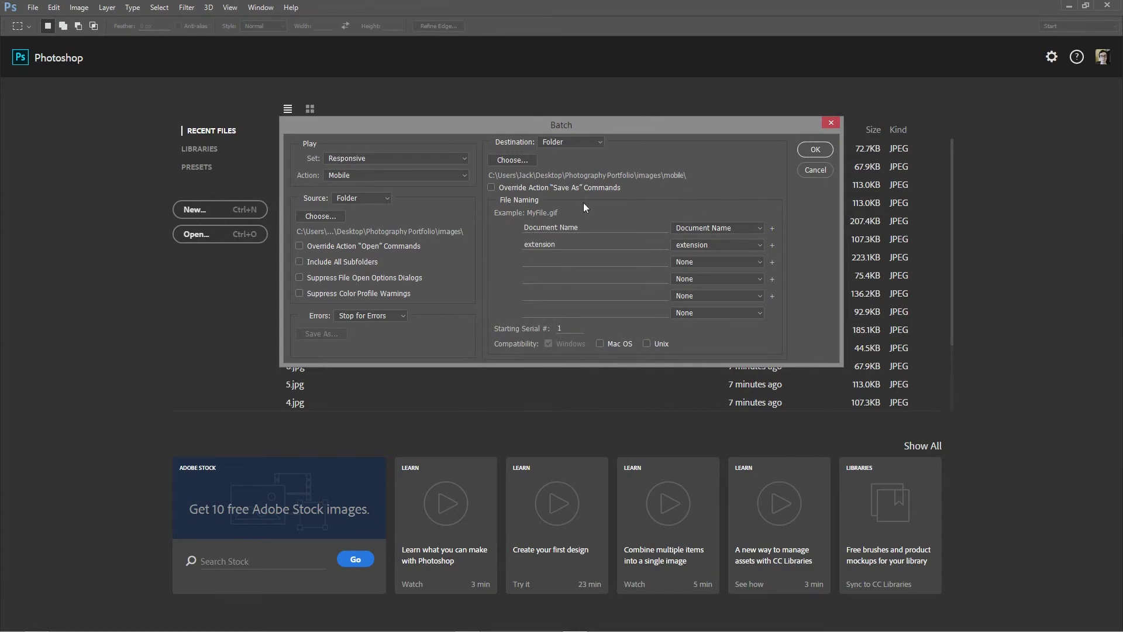
left_click(815, 149)
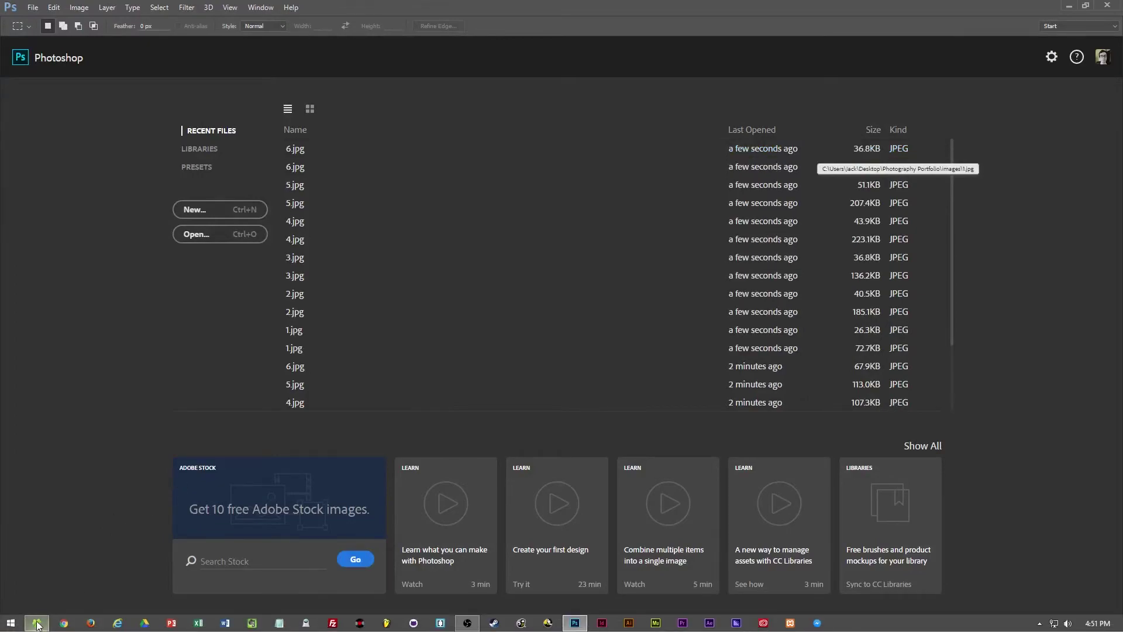
Step: Open the mobile folder inside the portfolio images folder in File Explorer
left_click(36, 625)
double_click(132, 96)
left_click(141, 94)
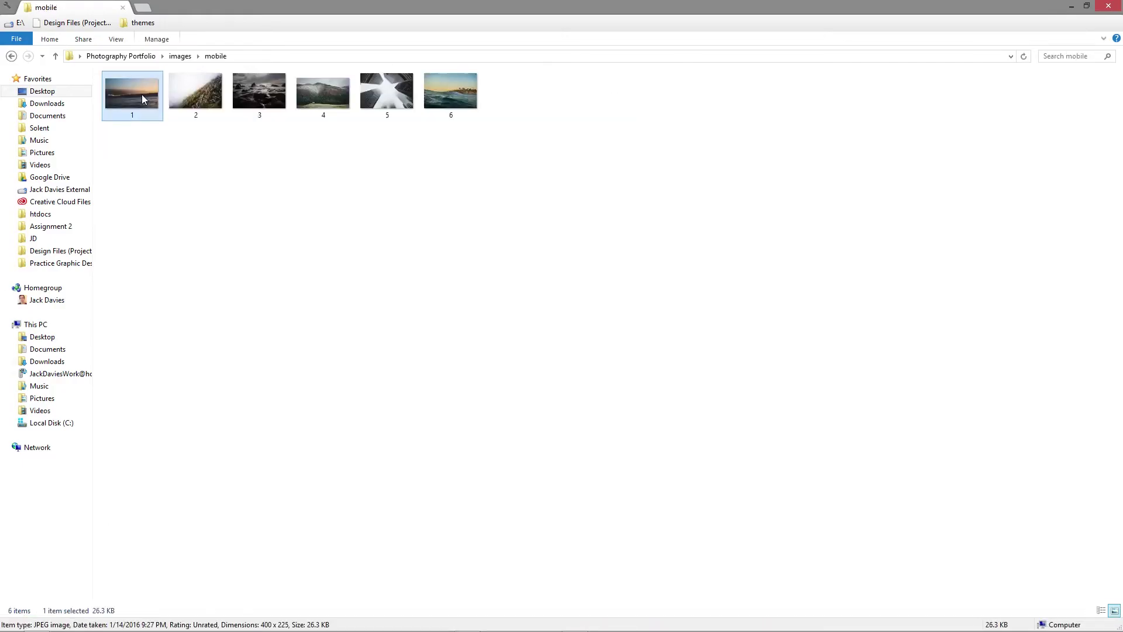
Step: Preview the resized 400 × 225 px images 1–6 in Photo Viewer, then reopen the mobile folder
double_click(139, 99)
key("Right")
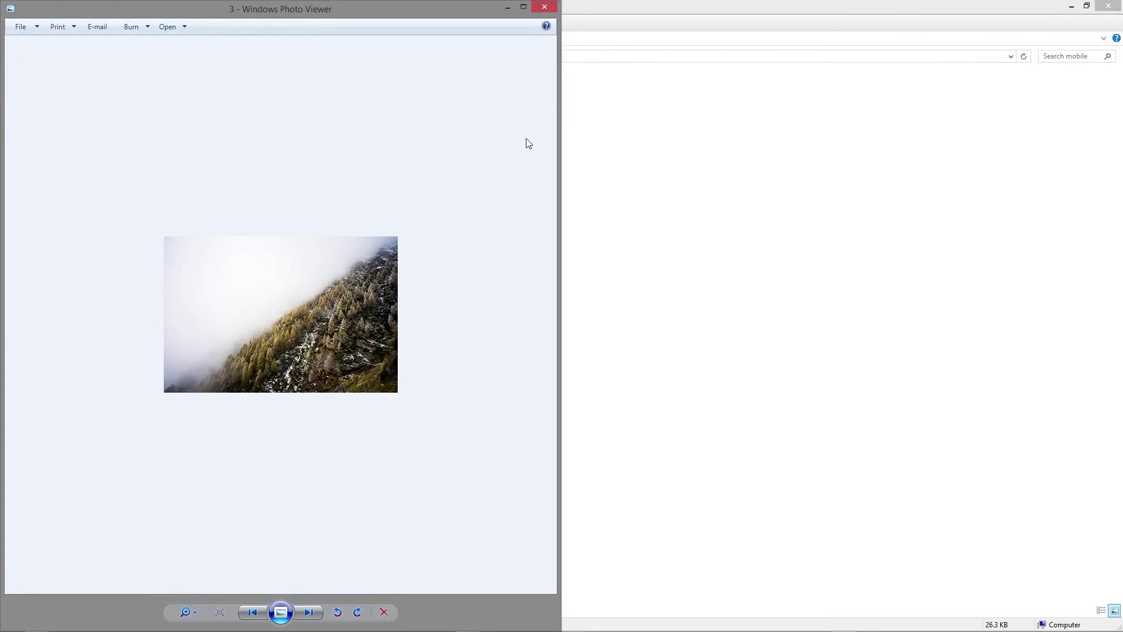
key("Right")
key("Right")
key("Right")
key("Right")
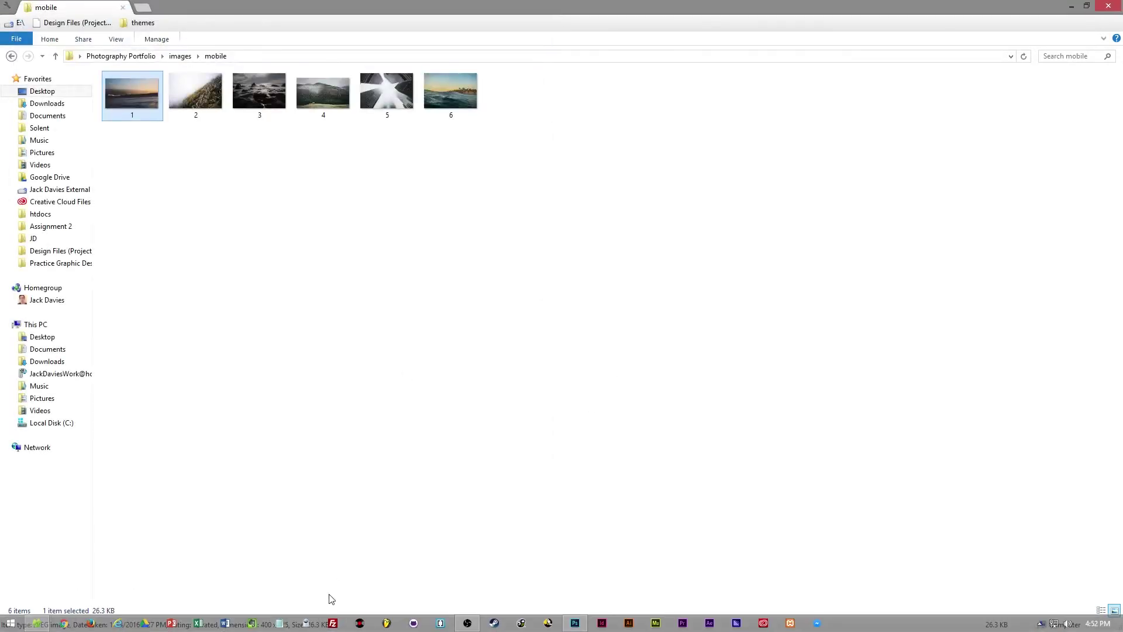
left_click(180, 56)
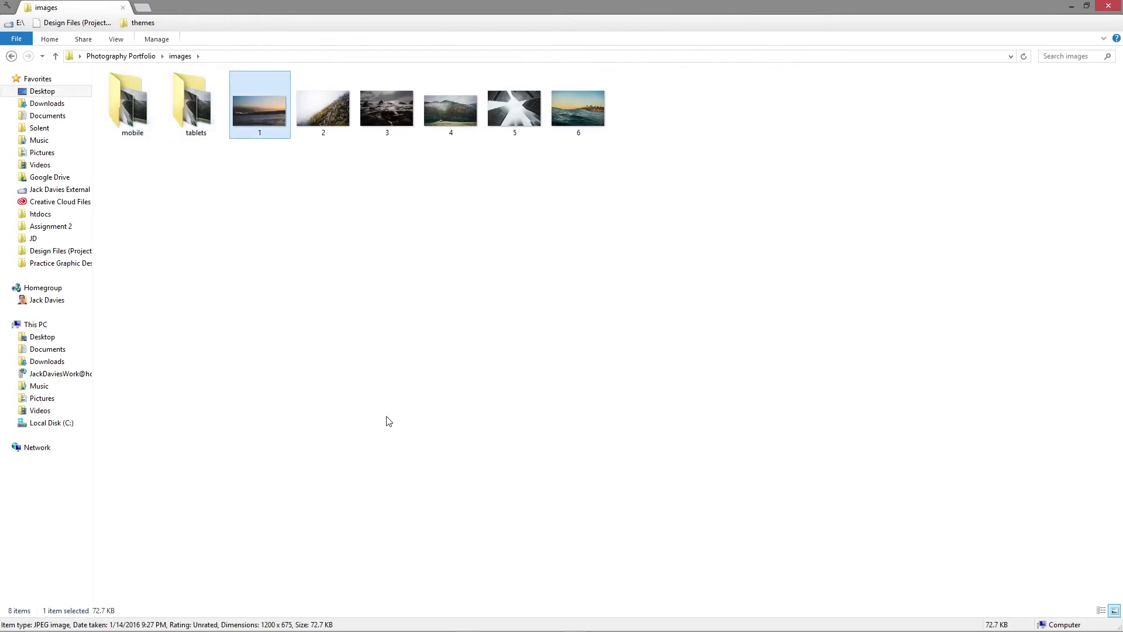
double_click(115, 129)
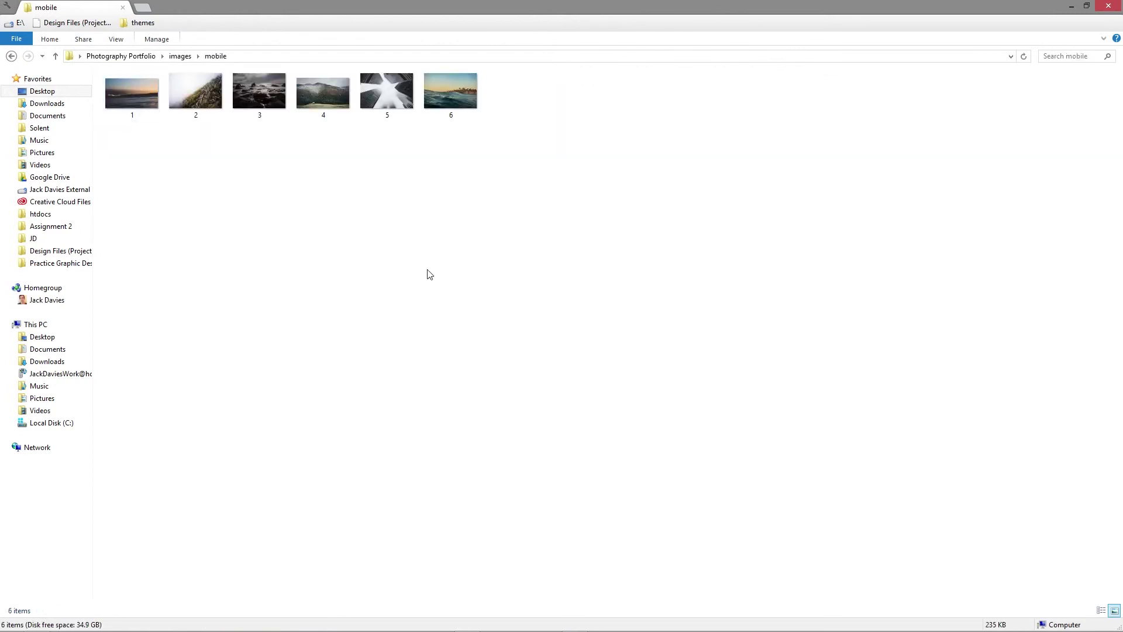